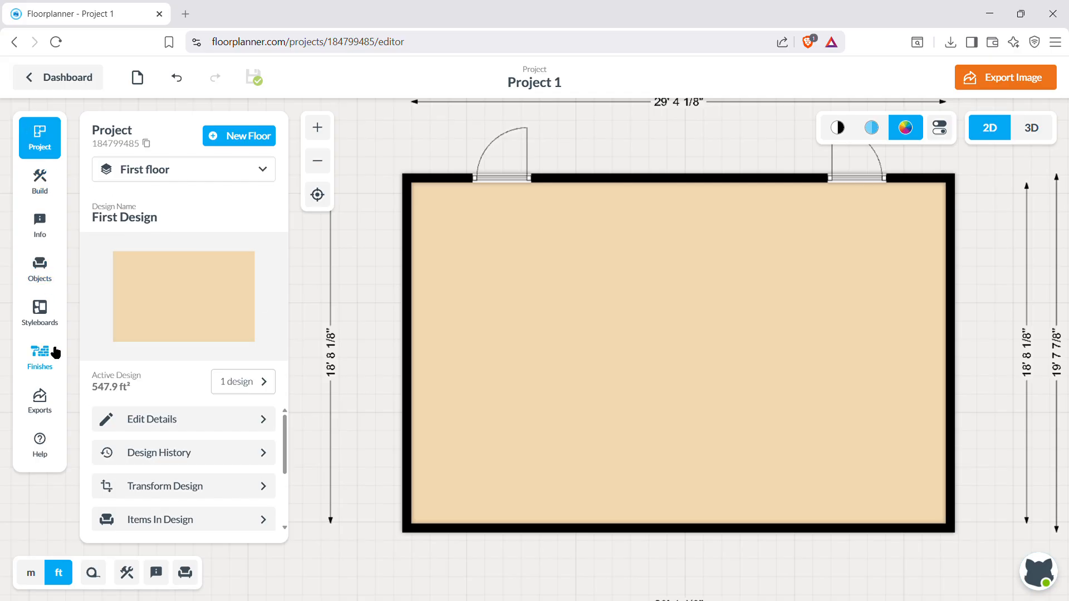
Download the most recent exported image of the floor plan.
click(40, 401)
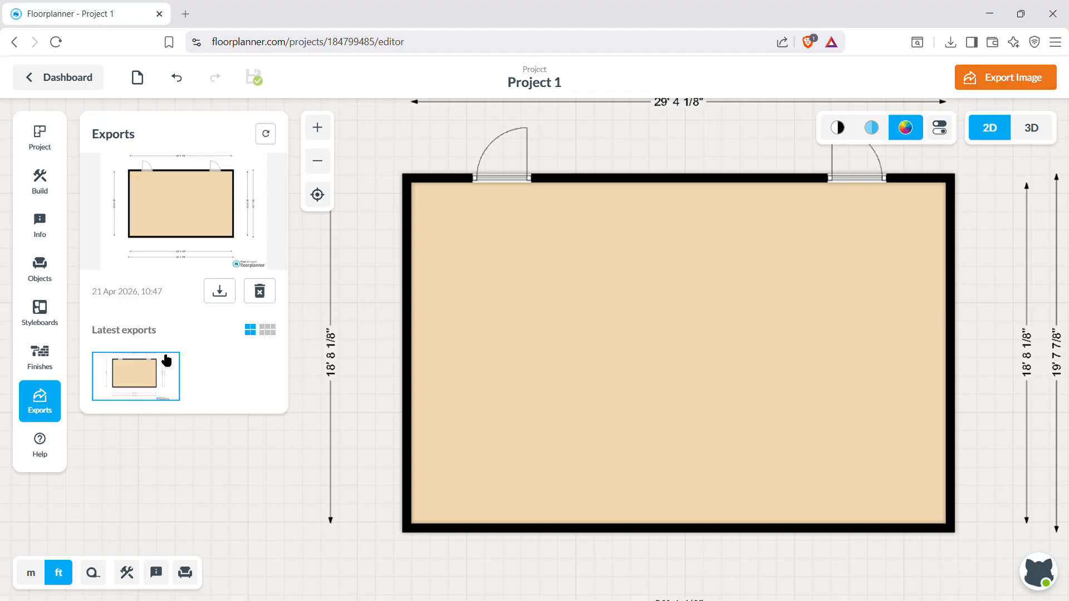
click(229, 295)
click(40, 142)
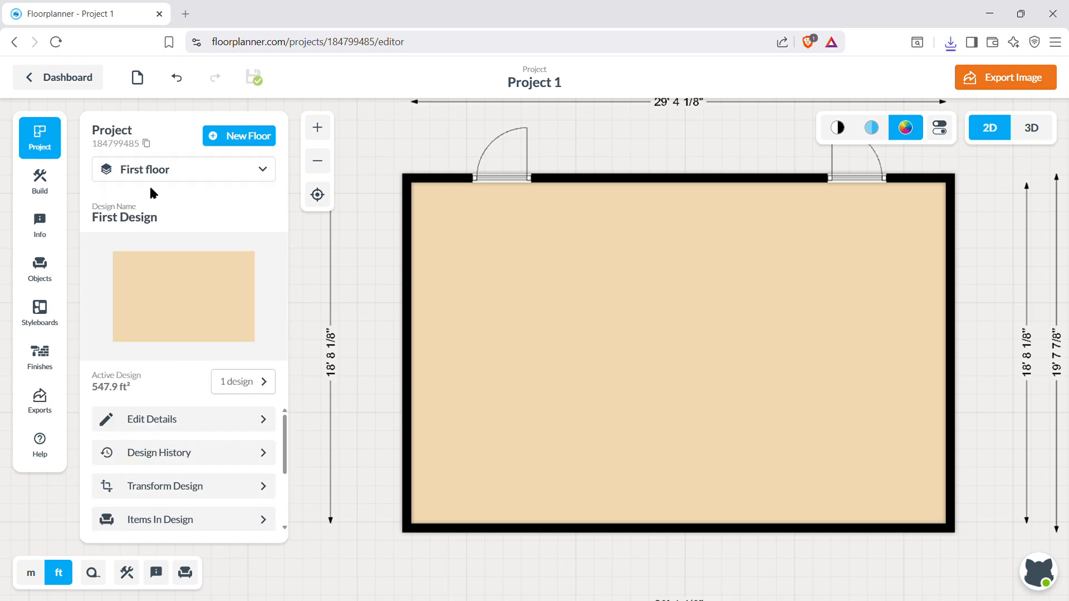
click(188, 179)
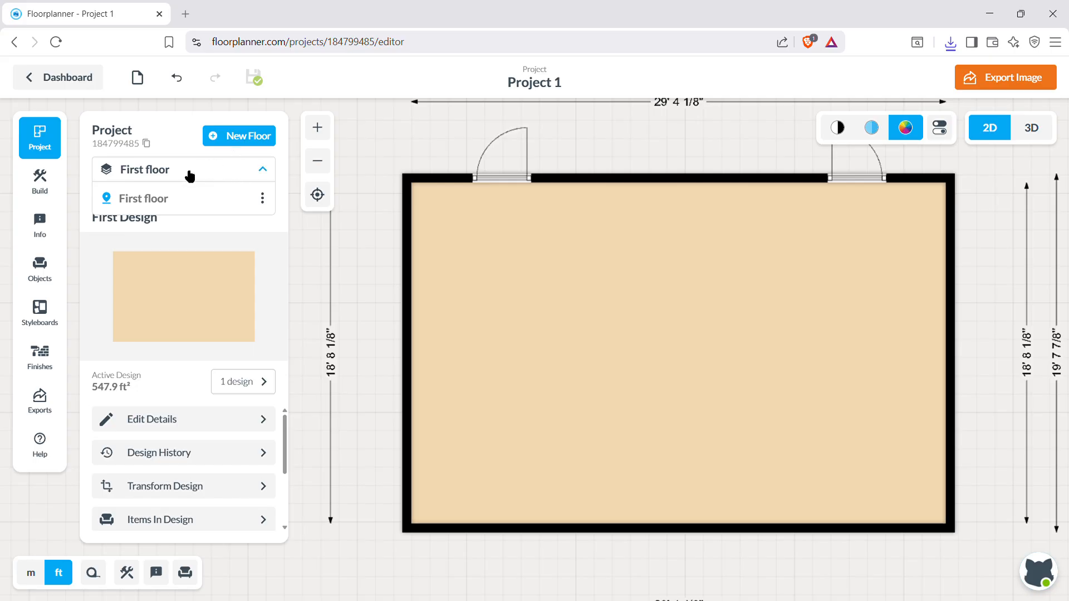
click(189, 176)
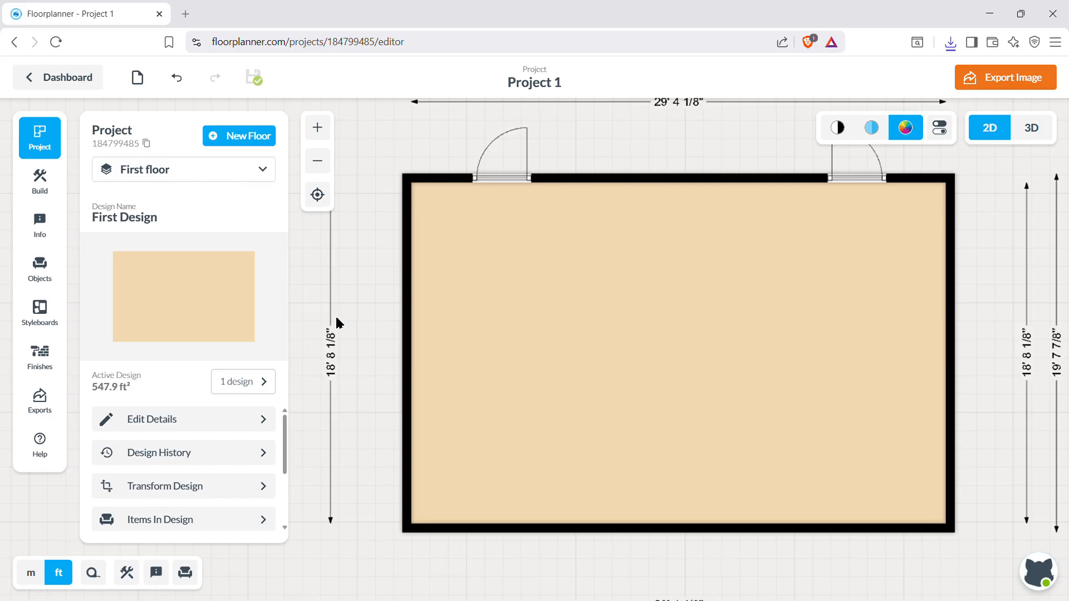
Delete all four walls of the existing room, including the upper wall with its two doors, to empty the floor.
click(411, 267)
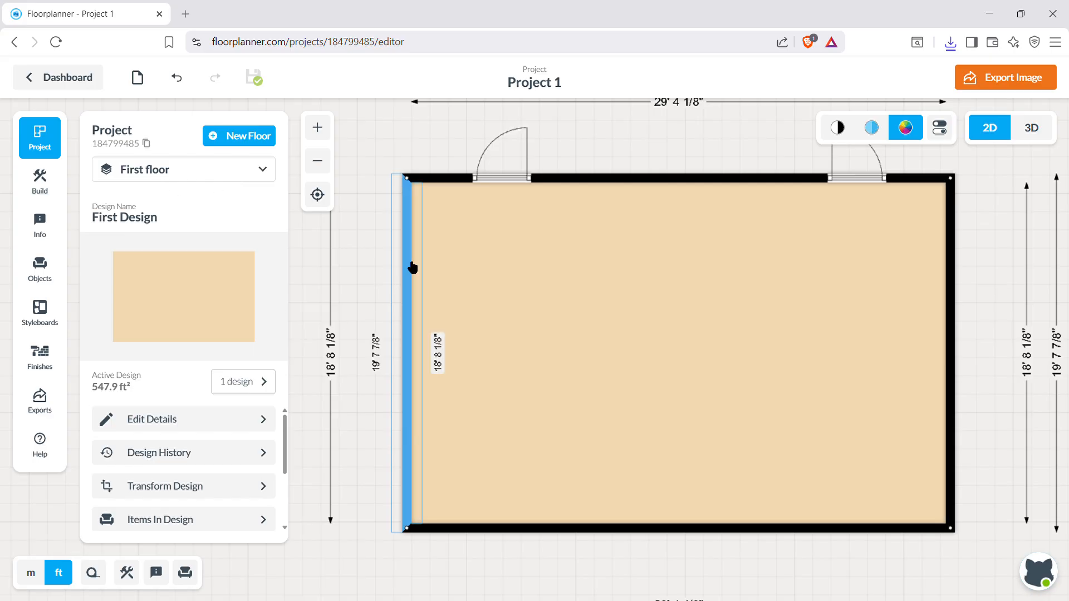
click(412, 268)
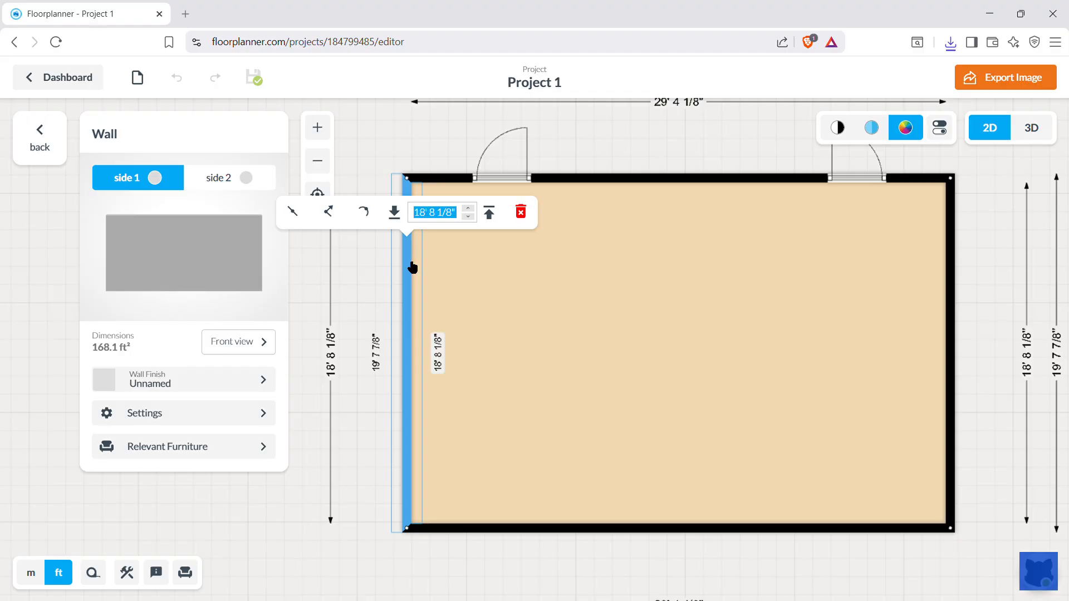
key(Delete)
click(454, 186)
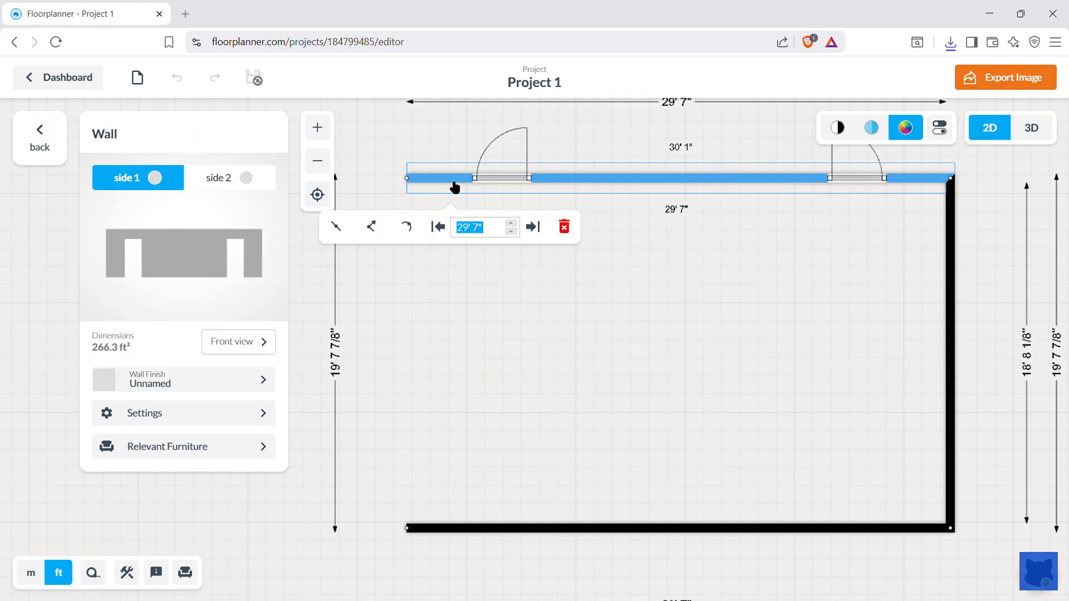
key(Delete)
click(577, 530)
key(Delete)
click(950, 365)
key(Delete)
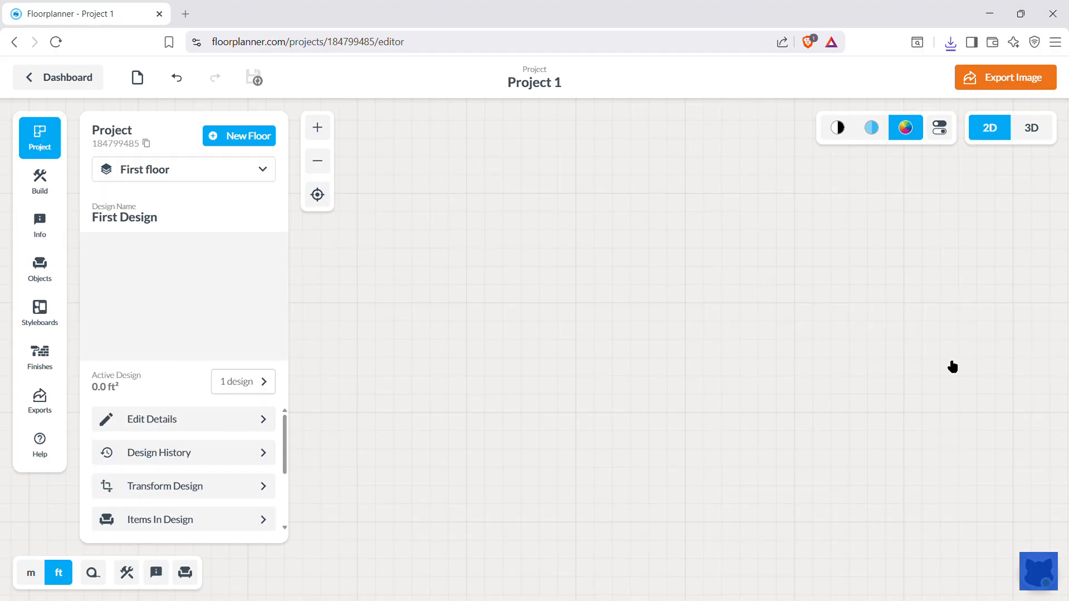
Switch the measurement units to metres and back to feet.
click(30, 582)
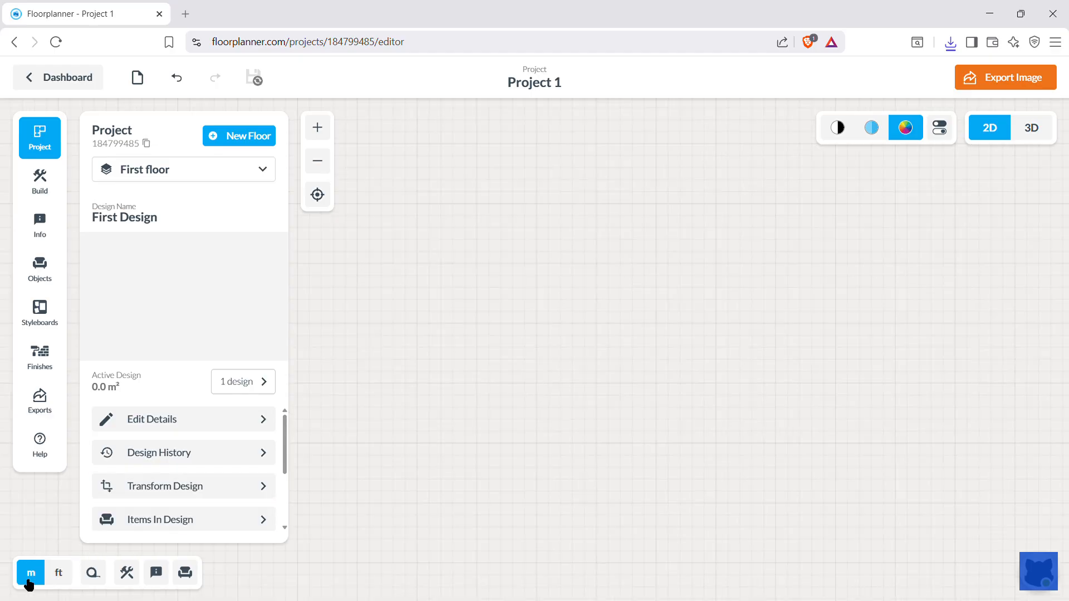
click(60, 576)
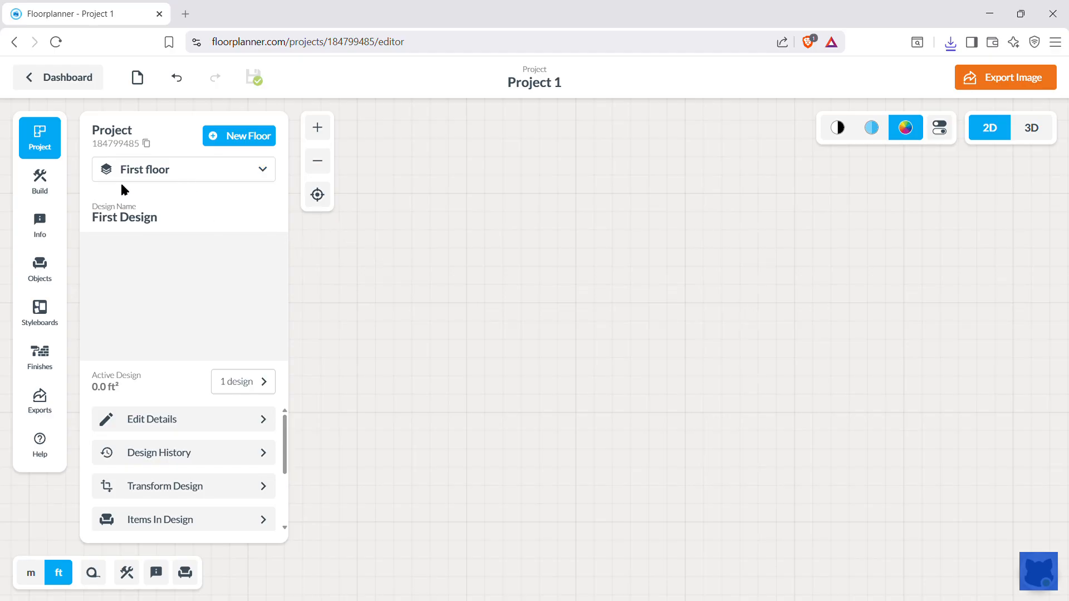
Try drawing a chain of three connected walls, one vertical and two diagonal, with 5 7/8" thickness and 9' height.
click(42, 179)
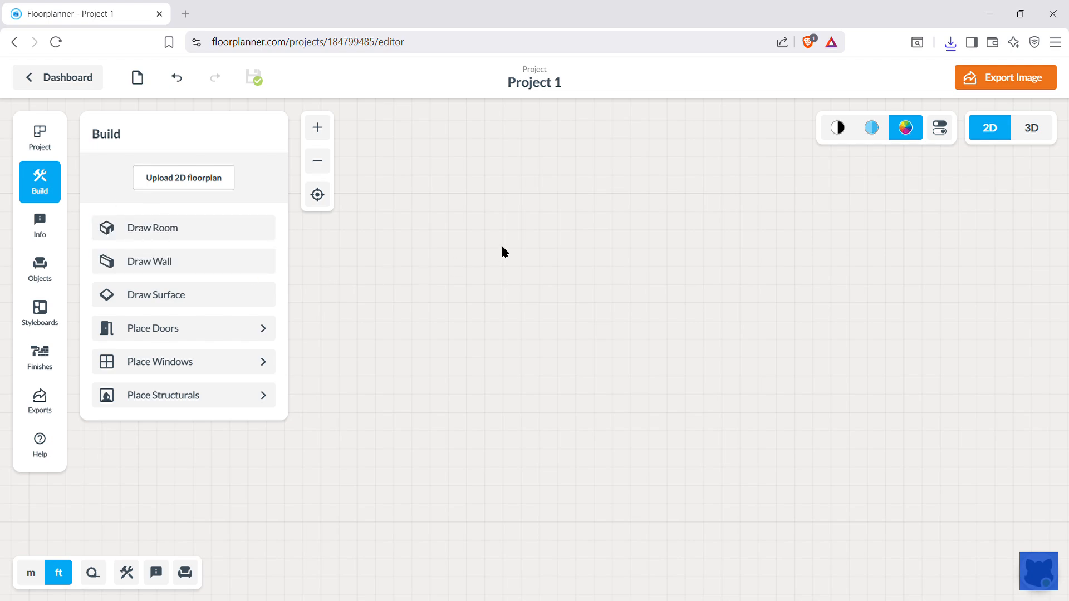
mouse_move(497, 397)
mouse_down()
mouse_move(515, 319)
mouse_move(582, 329)
mouse_up()
click(203, 266)
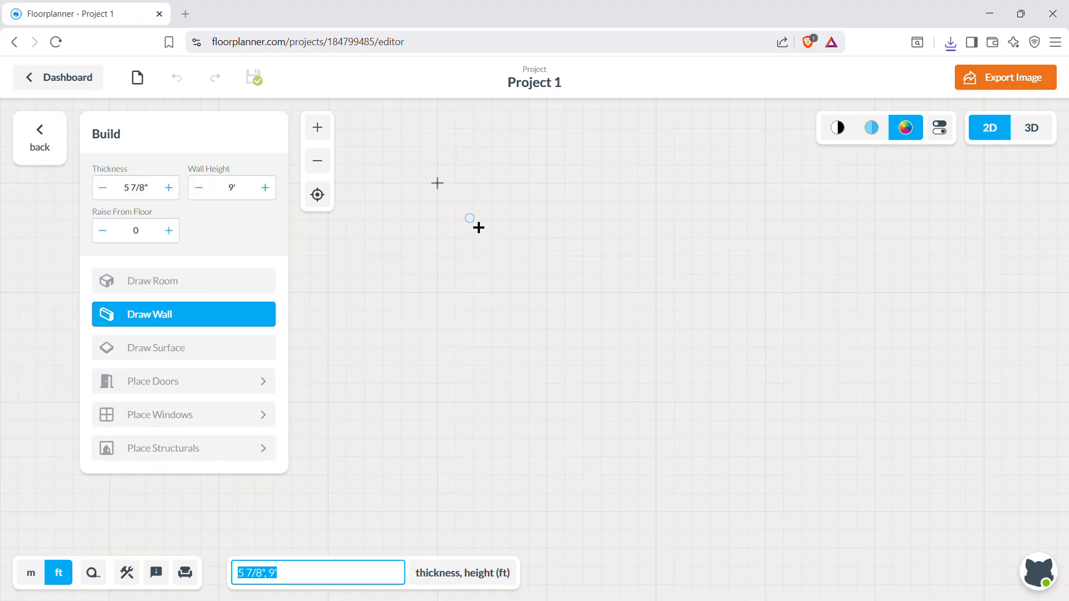
click(477, 226)
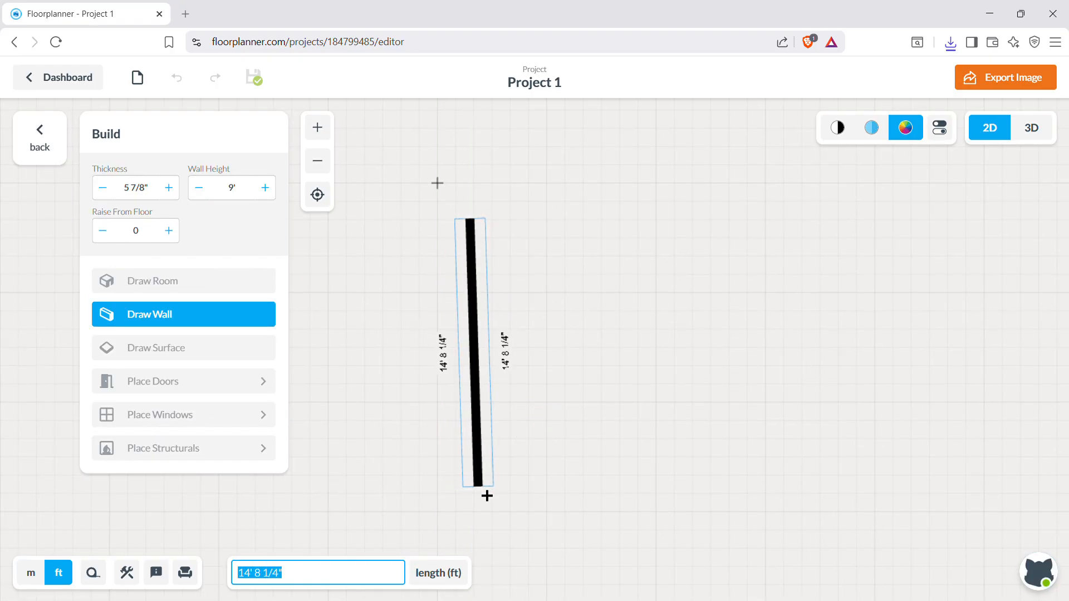
click(478, 485)
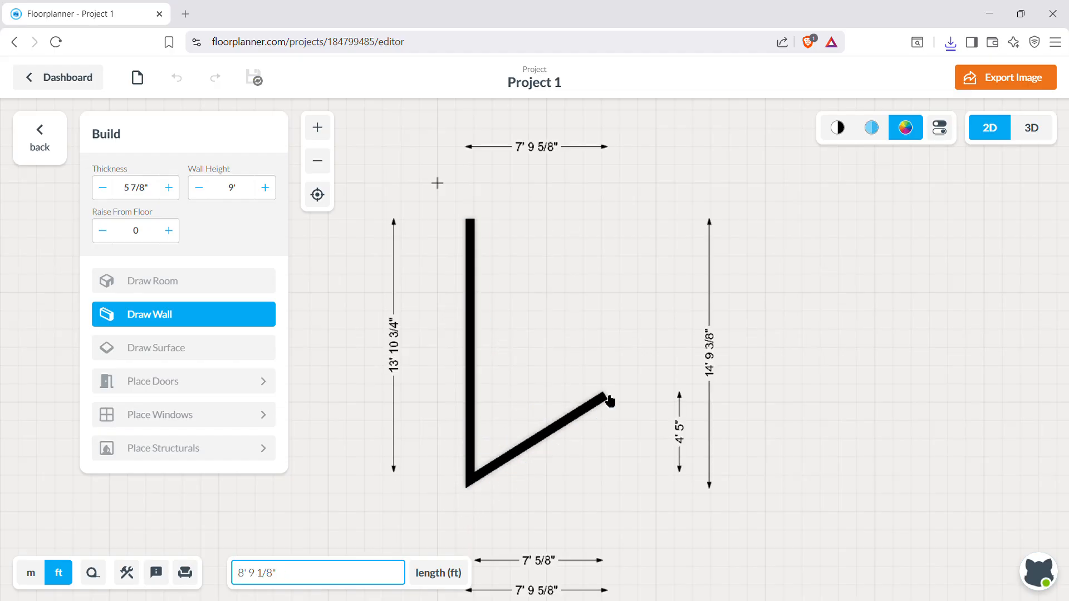
click(609, 400)
double_click(493, 330)
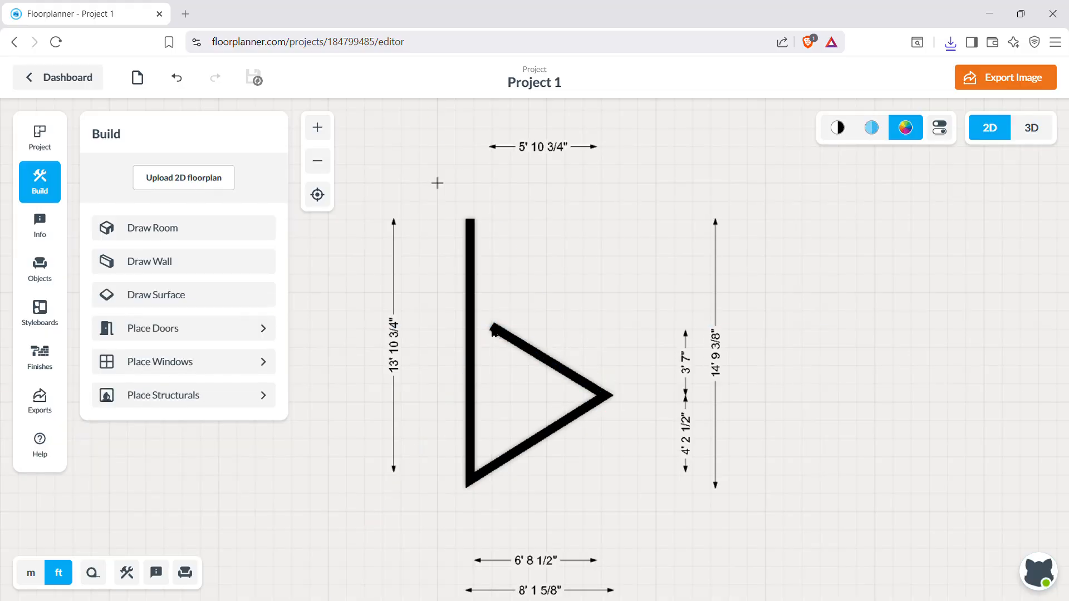
Undo the three trial walls.
key(ctrl+z)
key(ctrl+z)
key(ctrl+z)
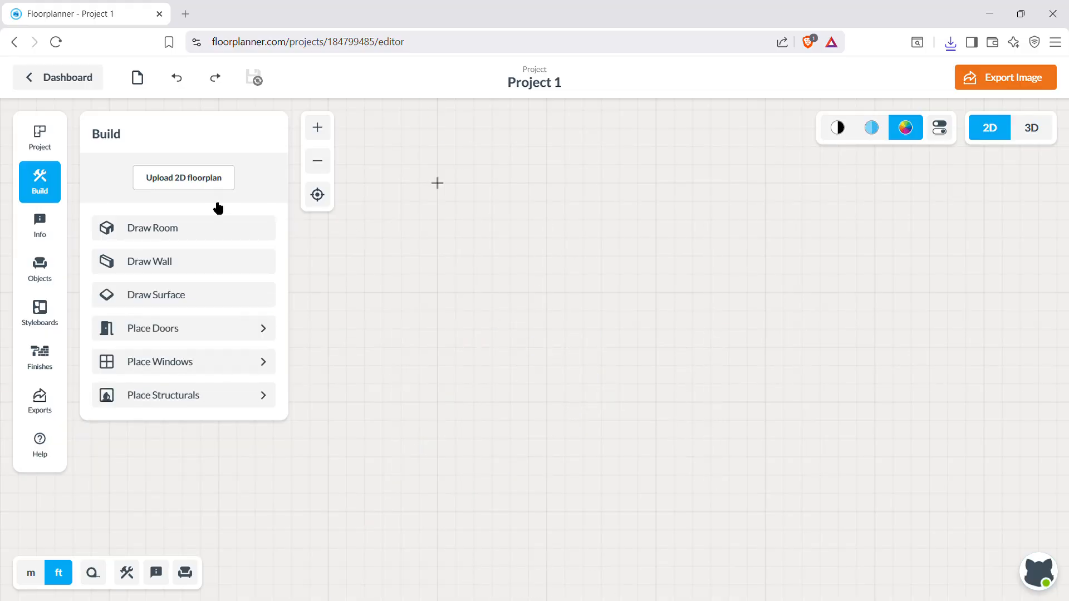
Draw a rectangular room with inside dimensions of about 26' by 15' 8" and walls 5 7/8" thick and 9' high.
click(172, 226)
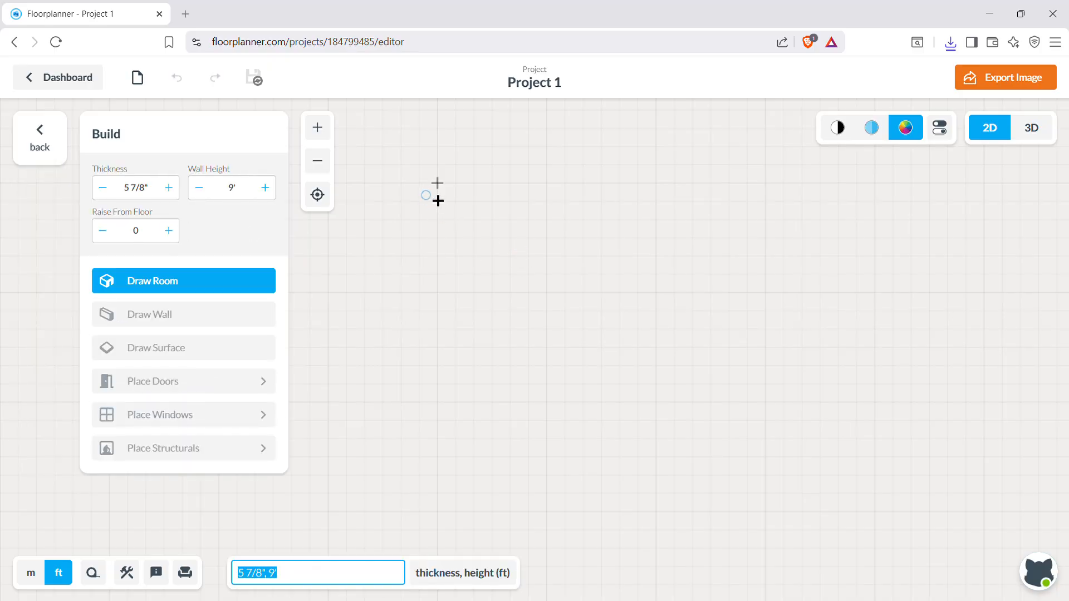
mouse_move(437, 182)
mouse_down()
mouse_move(441, 372)
mouse_move(1042, 369)
mouse_move(928, 488)
mouse_up()
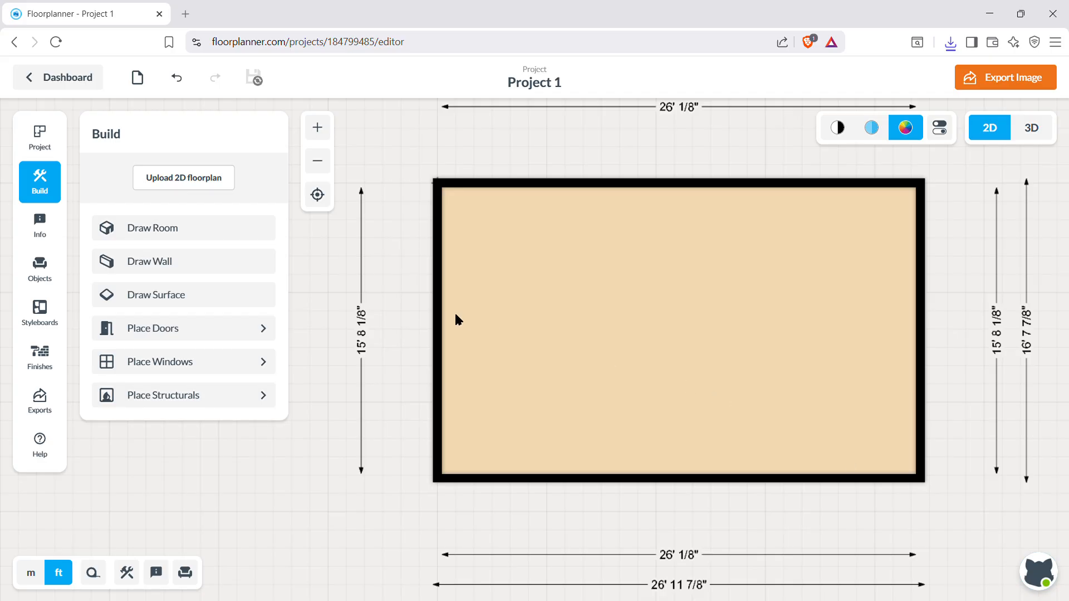
Set the room's vertical inside dimension to 25' 6".
click(361, 341)
click(363, 332)
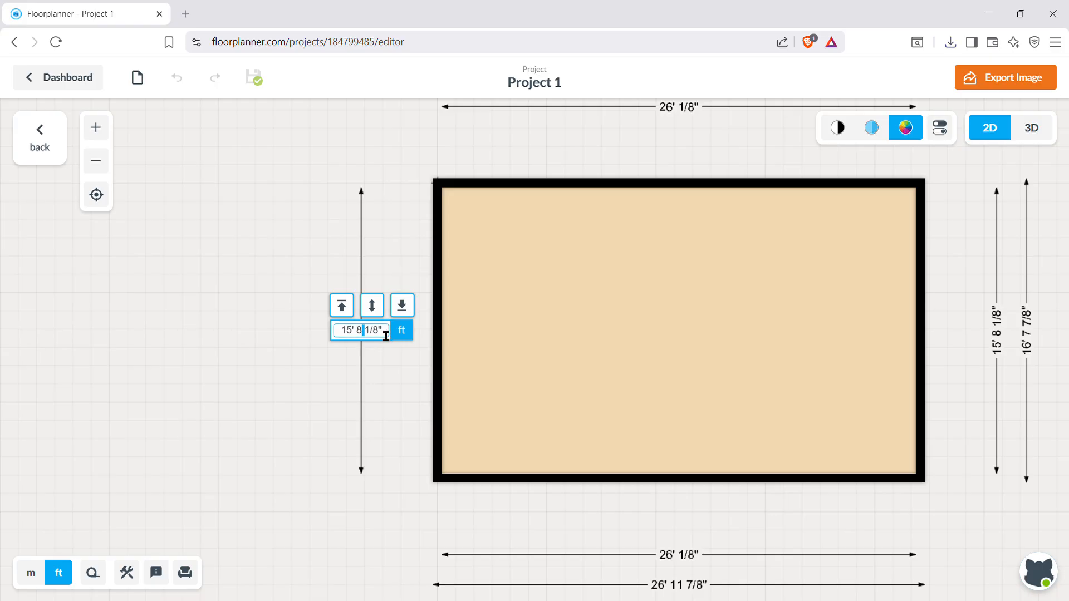
click(392, 338)
key(BackSpace)
key(BackSpace)
key(BackSpace)
text(25)
key(Return)
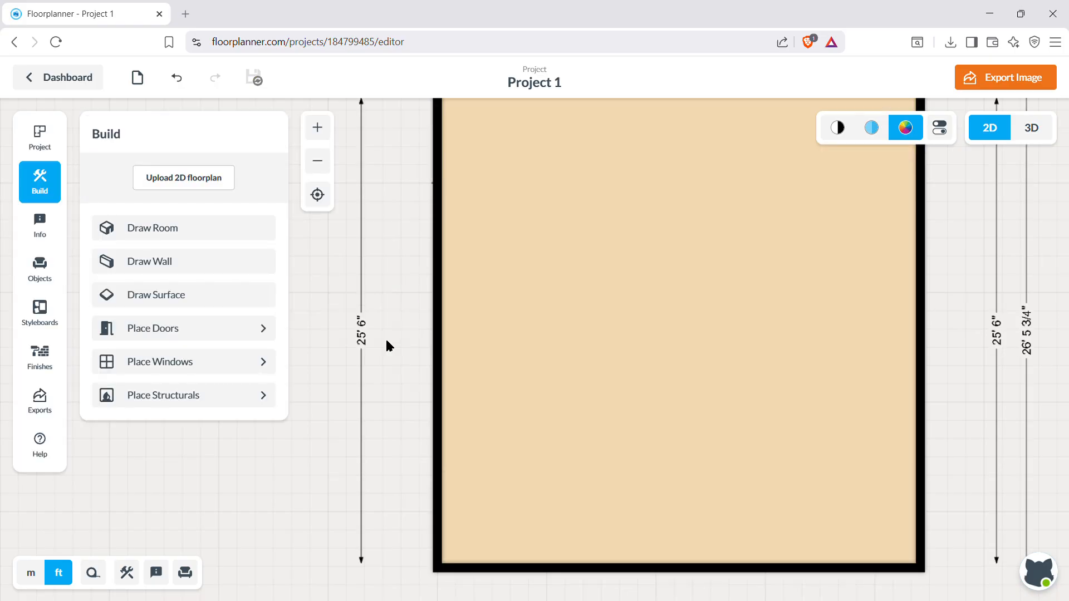
Set the room's horizontal inside dimension to 36' 1/8".
scroll(788, 357, down, 4)
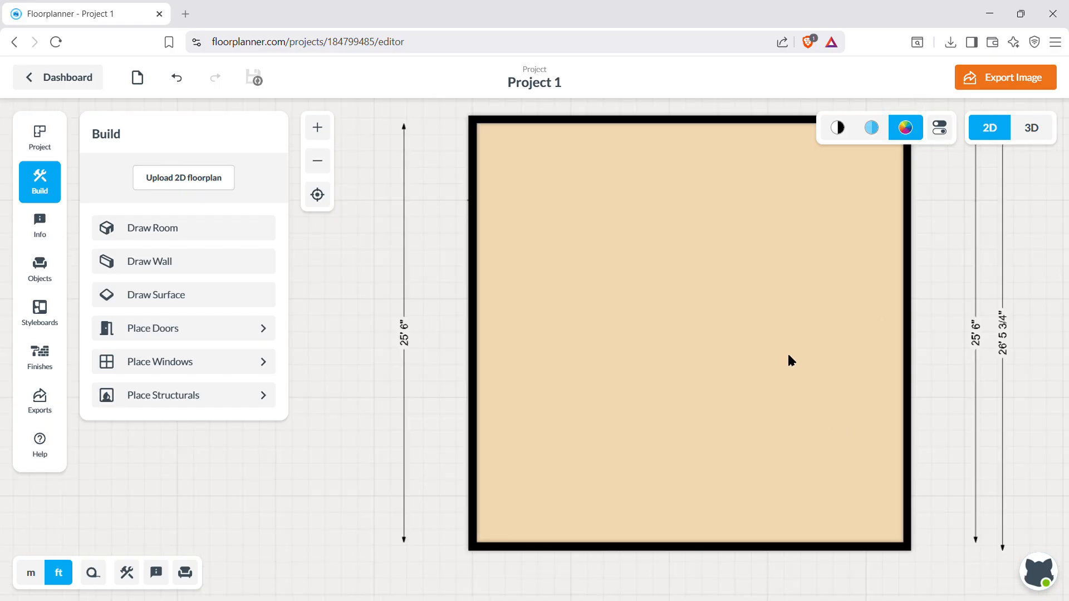
double_click(721, 551)
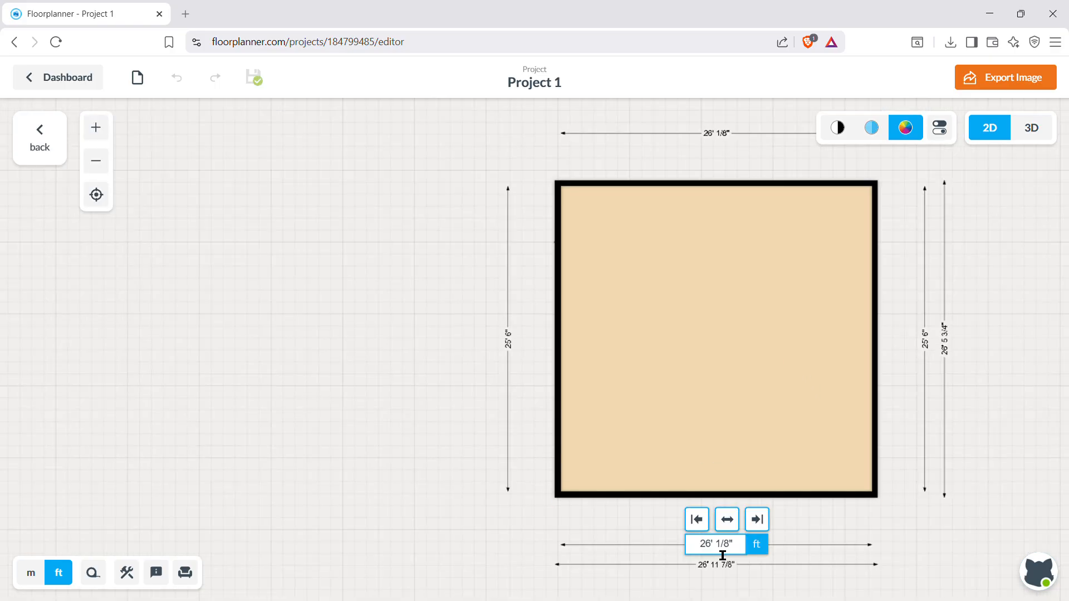
click(706, 544)
key(BackSpace)
text(3)
key(Return)
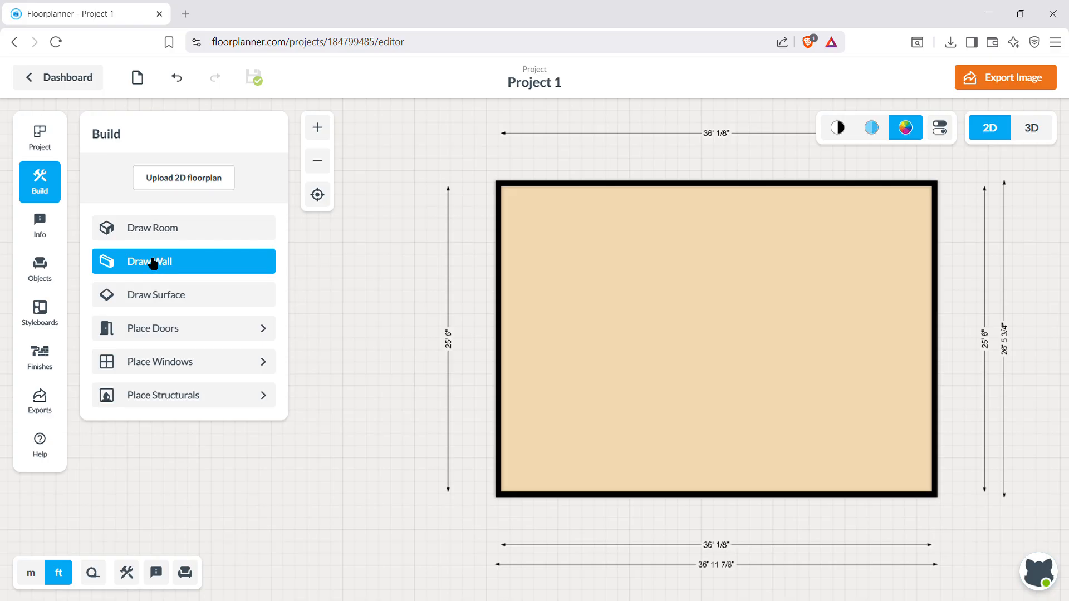
Place three Standard doors: one near each end of the upper wall and one near the lower end of the right wall.
click(163, 333)
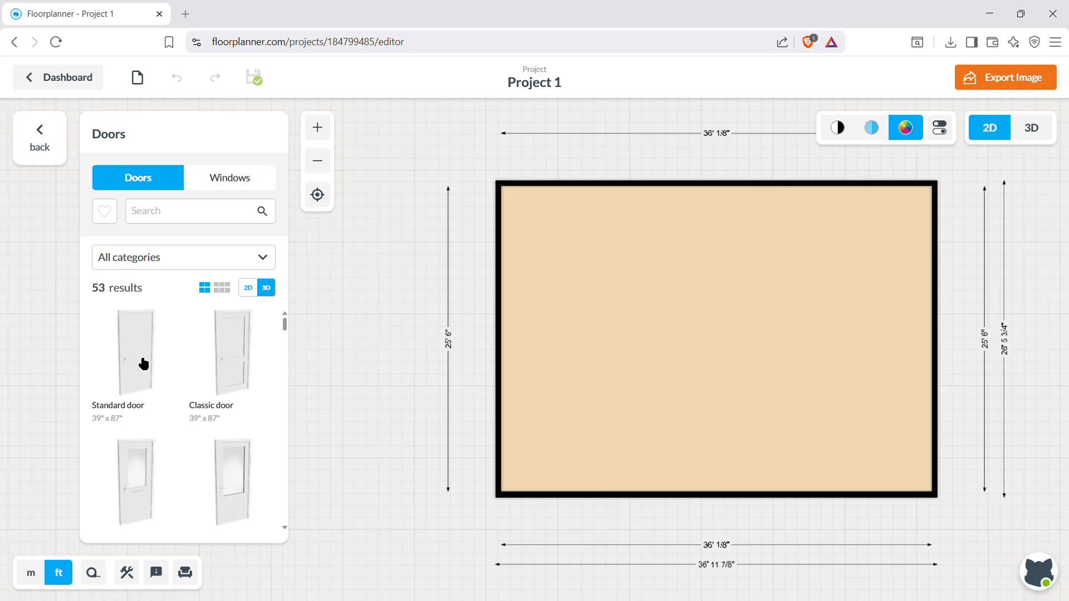
click(144, 363)
drag(239, 217, 556, 205)
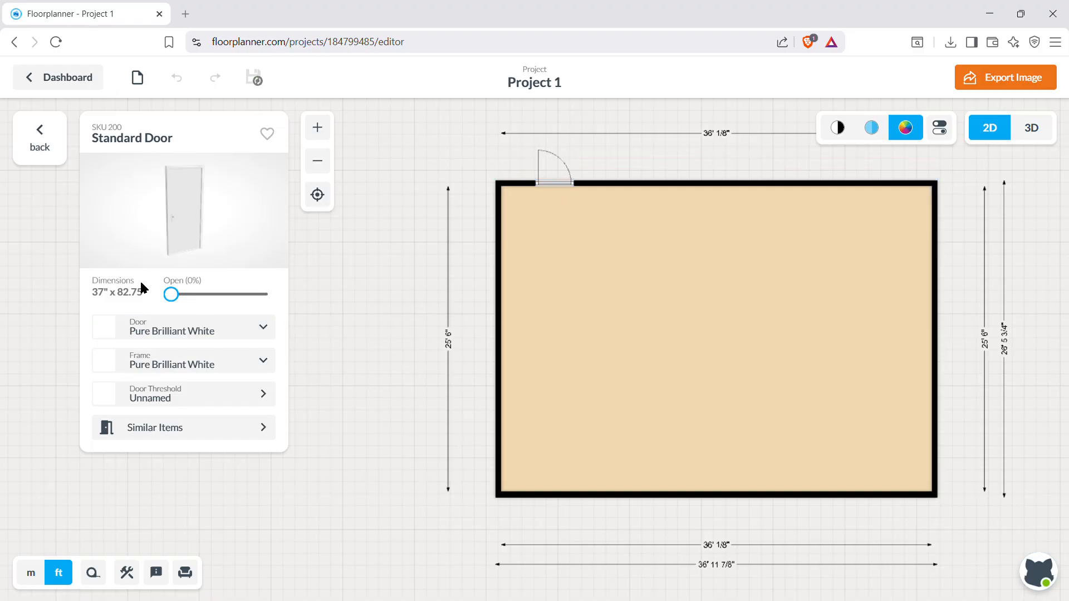
drag(200, 216, 885, 189)
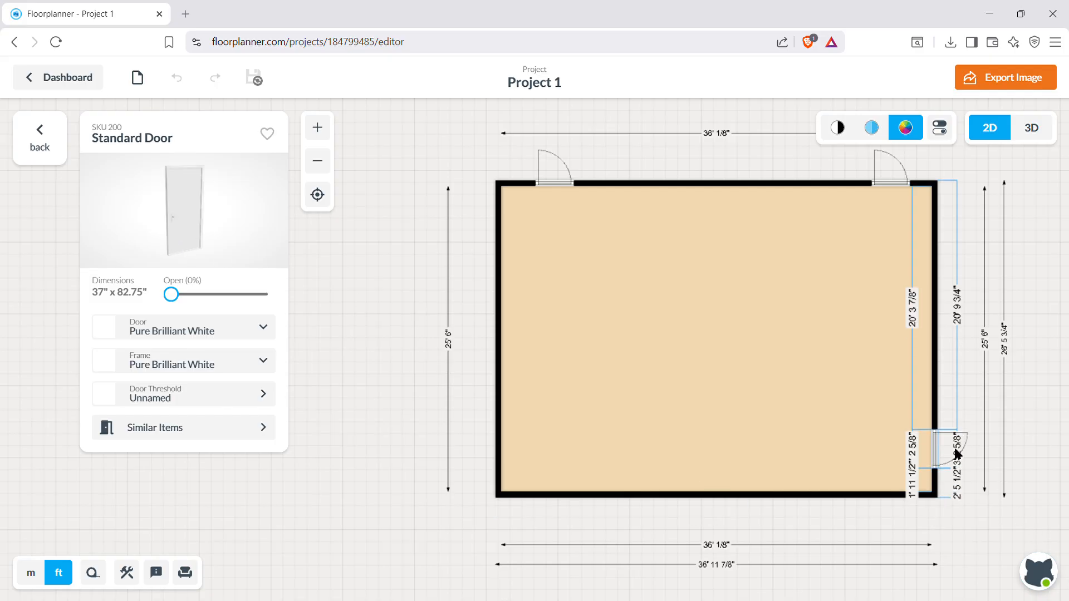
click(947, 453)
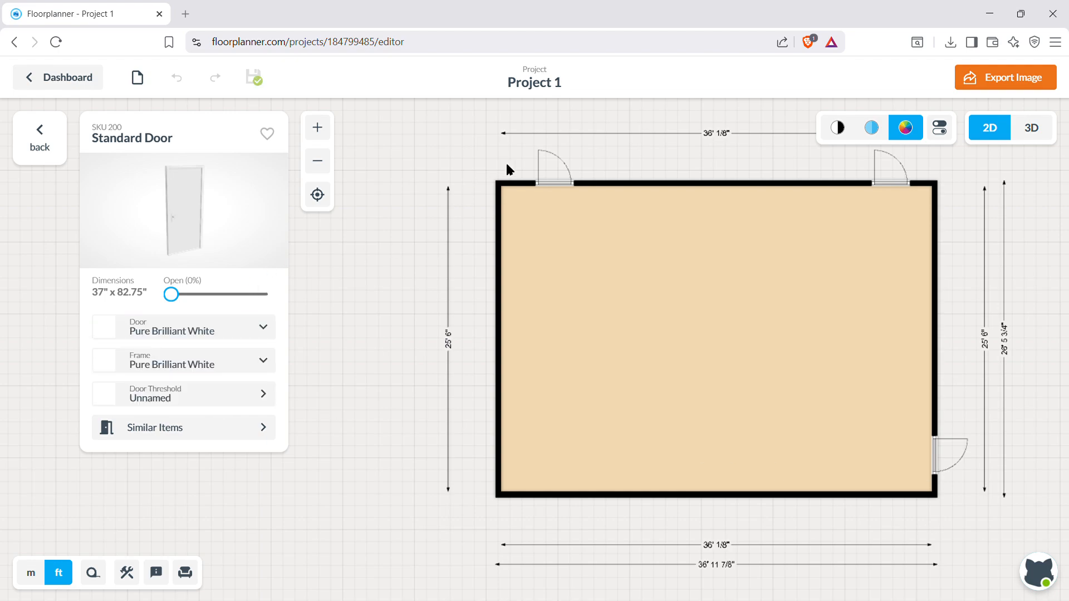
Flip the hinge side of both doors on the upper wall.
click(548, 184)
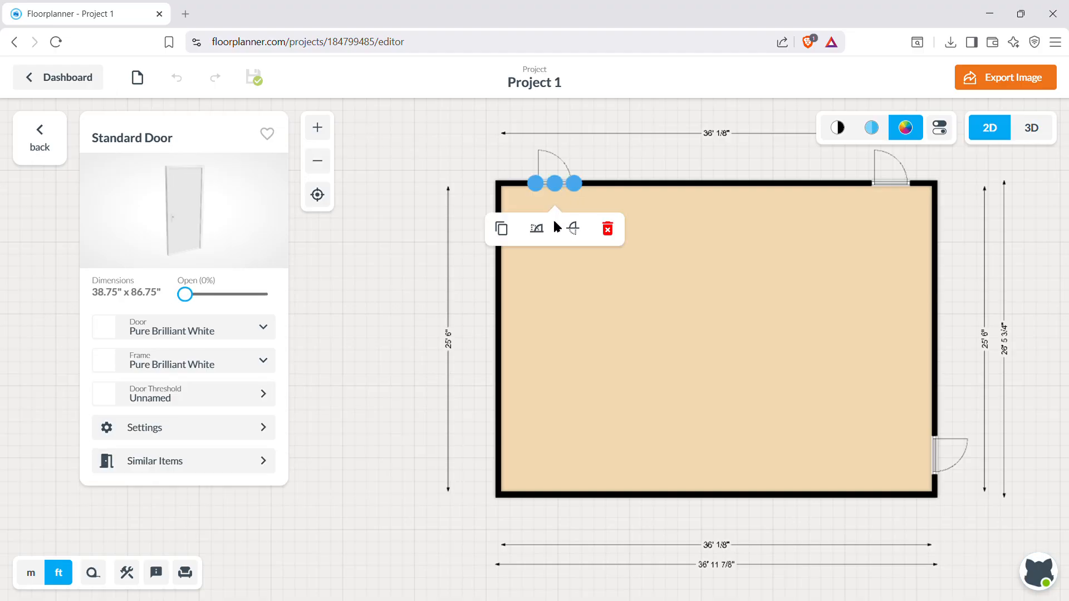
click(536, 229)
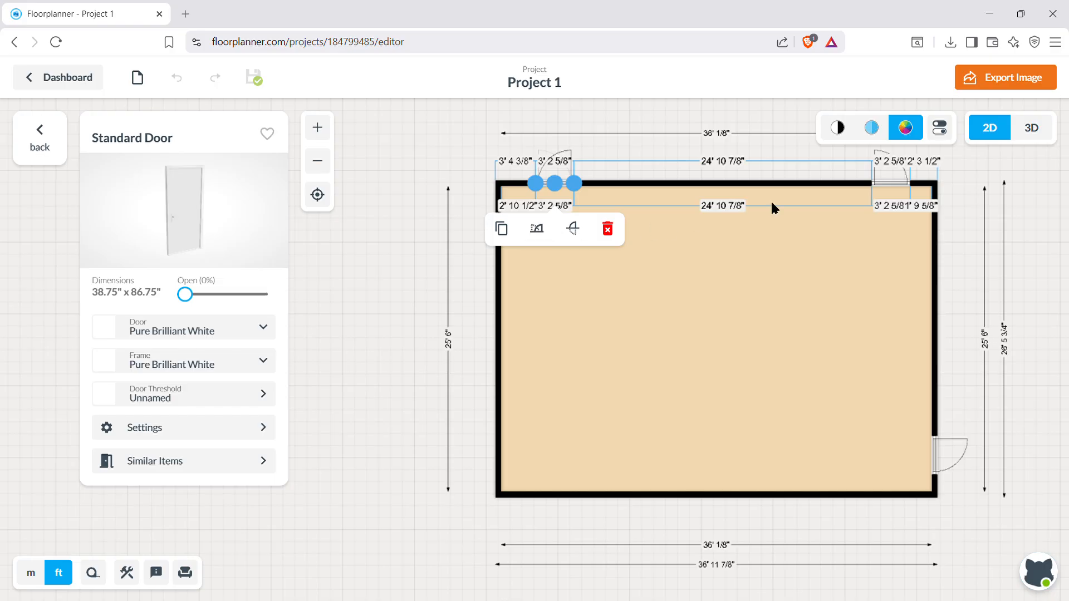
click(892, 191)
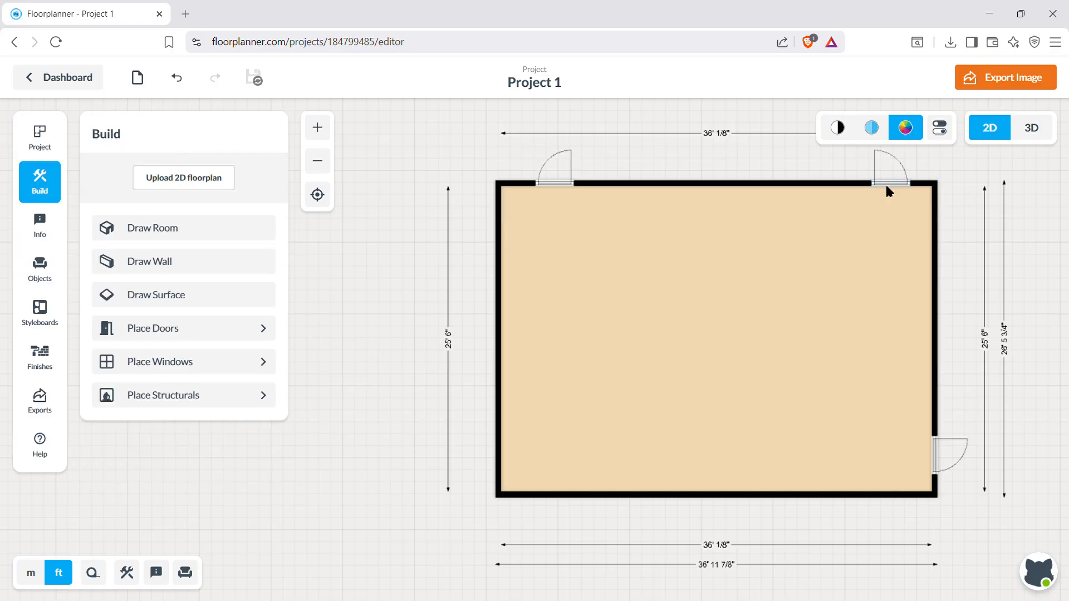
click(888, 187)
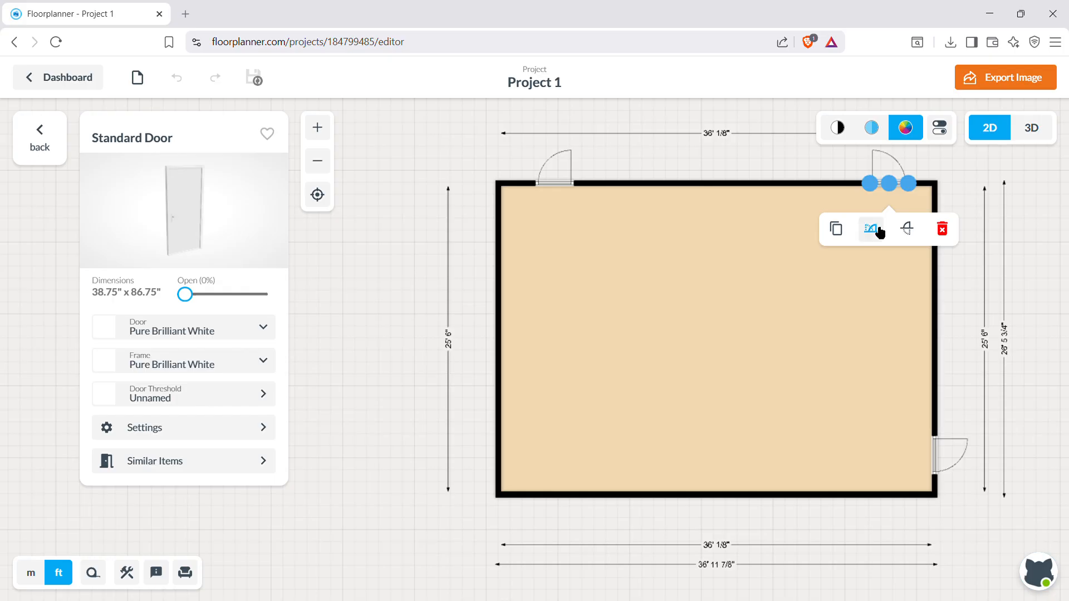
click(876, 229)
Flip the right wall's door to swing into the room and mirror its hinge side.
click(937, 460)
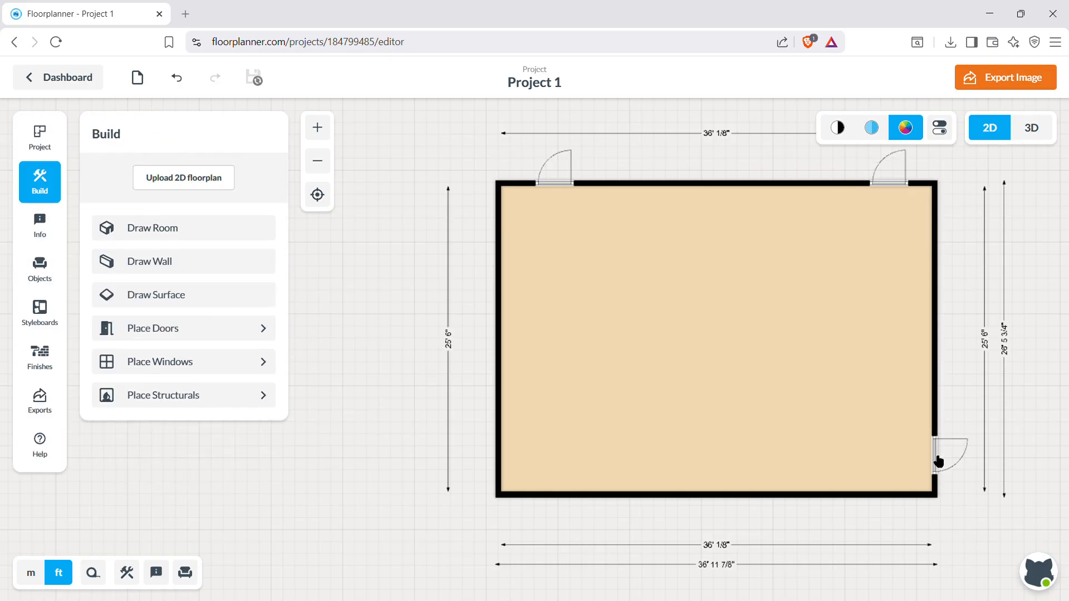
click(938, 461)
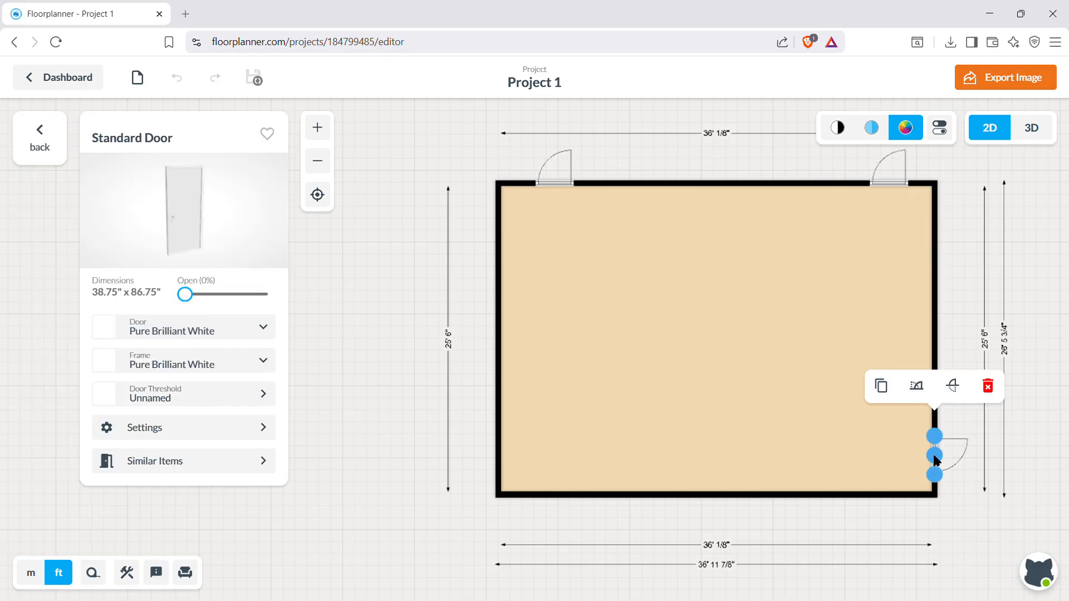
click(959, 388)
click(922, 390)
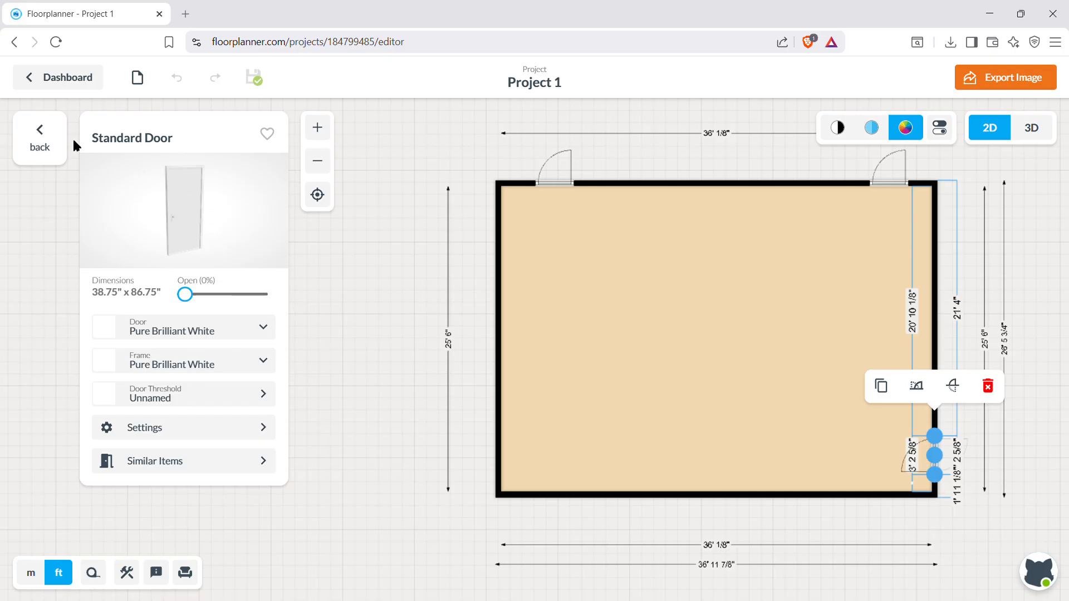
click(44, 139)
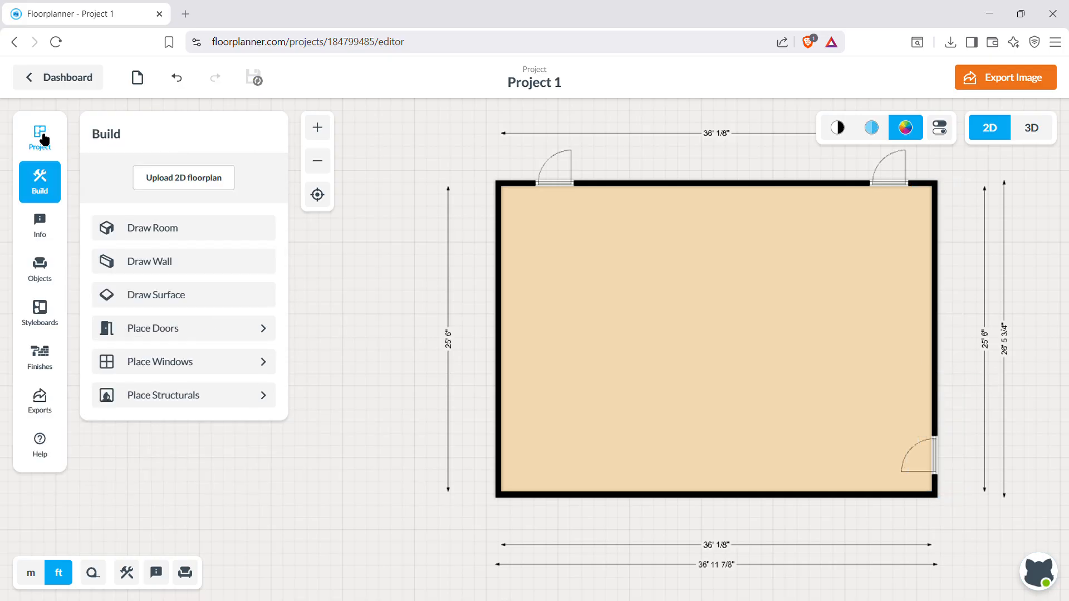
Draw three walls outside the right wall's lower end, enclosing a small room about 3' 7" by 7' 7" behind the door.
click(170, 261)
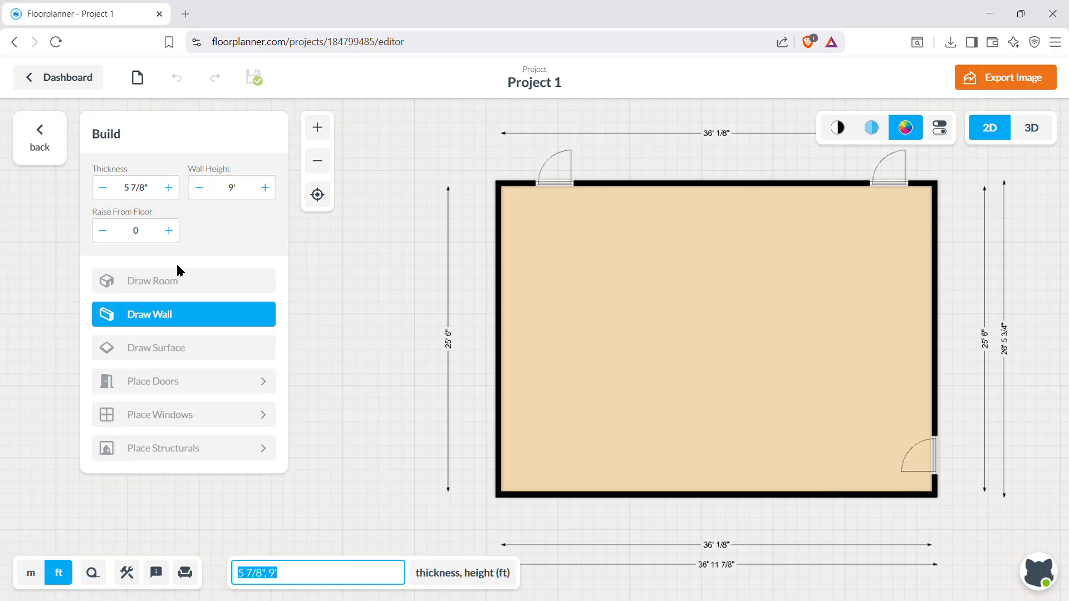
click(945, 406)
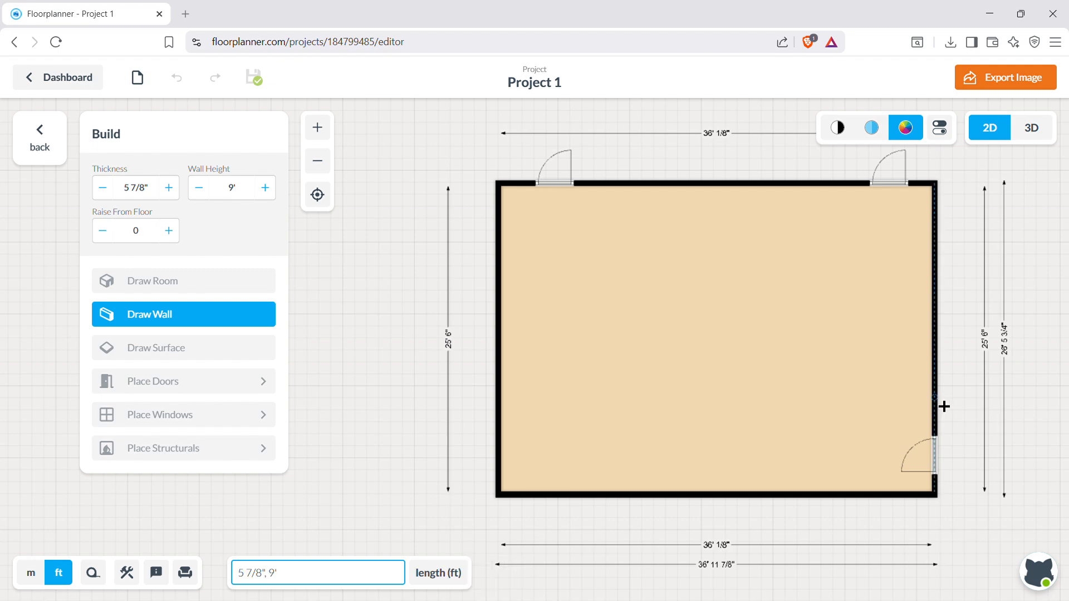
click(985, 401)
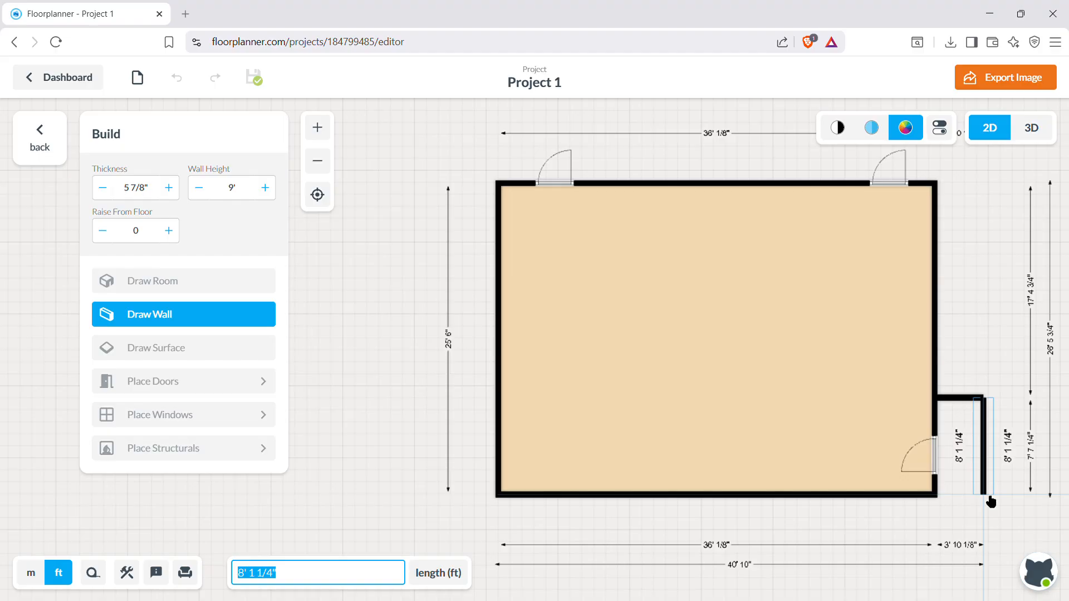
click(991, 501)
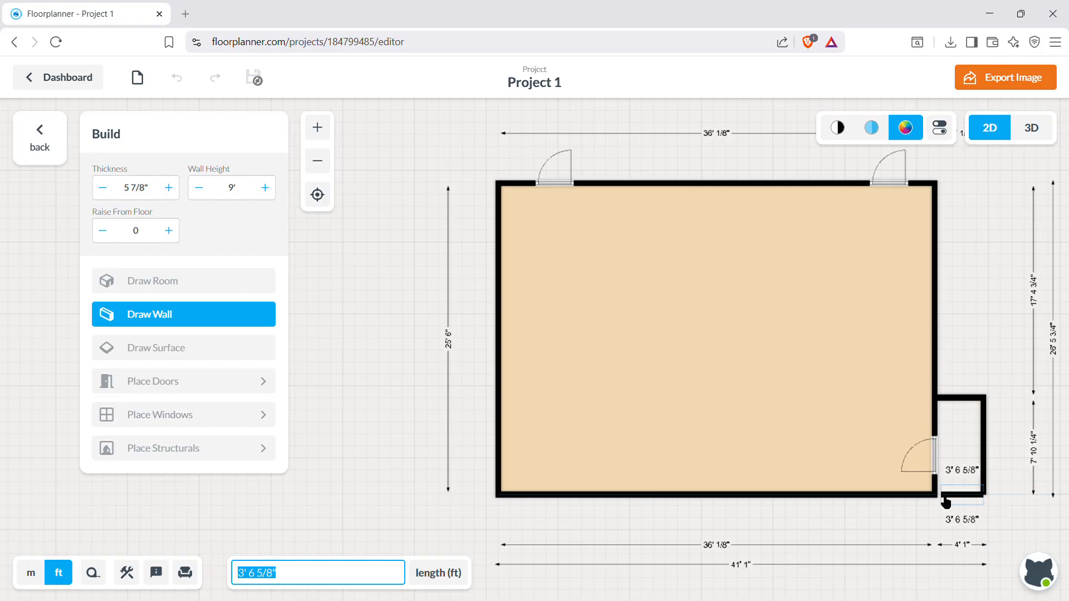
click(935, 501)
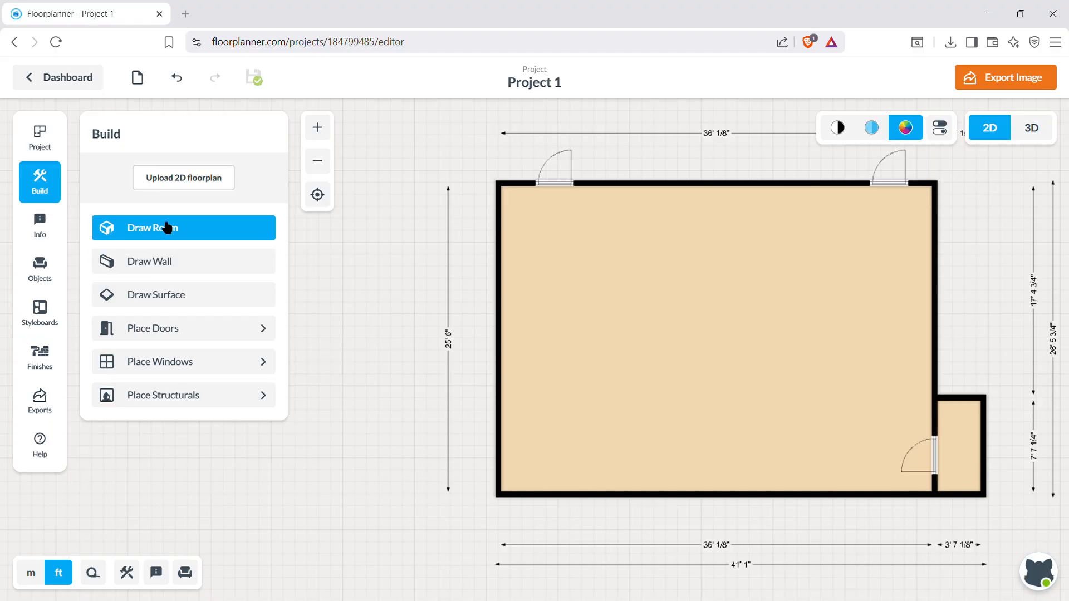
Try to draw a small room about 5' 8" long beside the upper part of the right wall, and undo it.
click(162, 227)
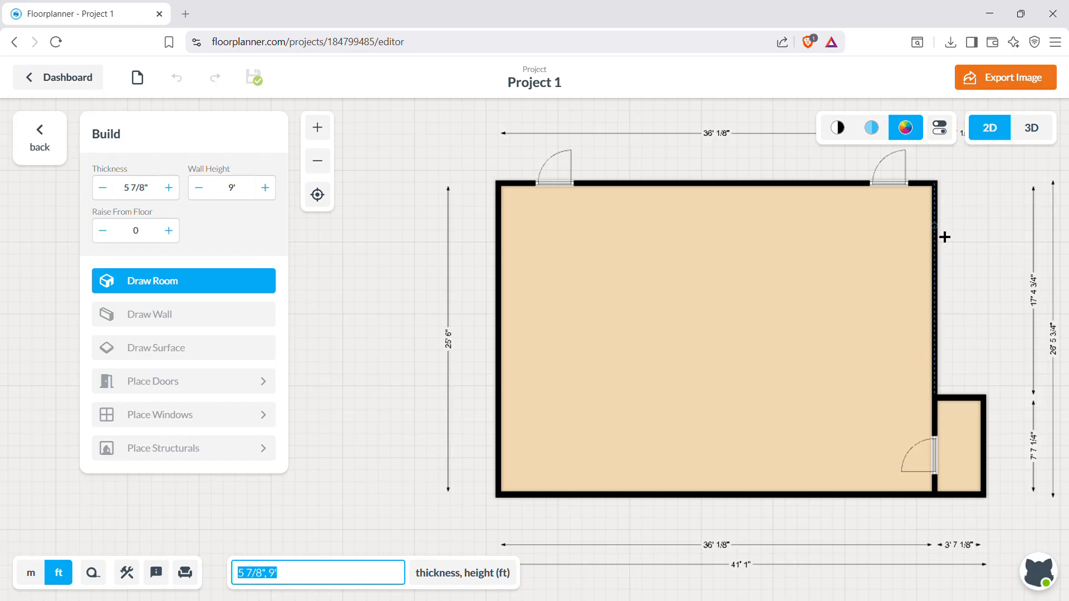
mouse_move(953, 243)
mouse_down()
mouse_move(1001, 303)
mouse_move(995, 312)
mouse_up()
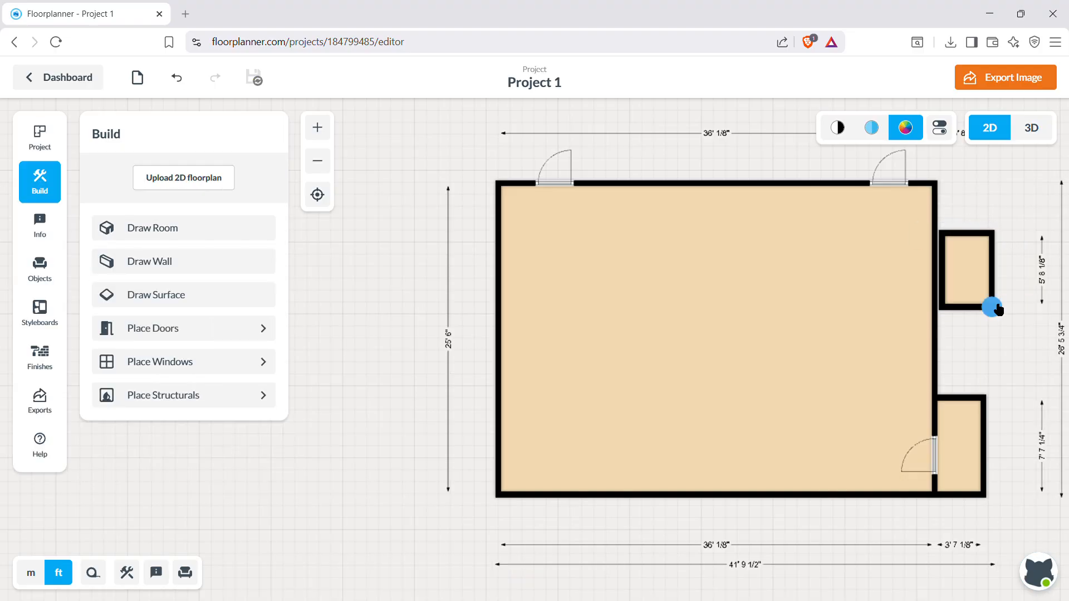
key(ctrl+z)
click(938, 250)
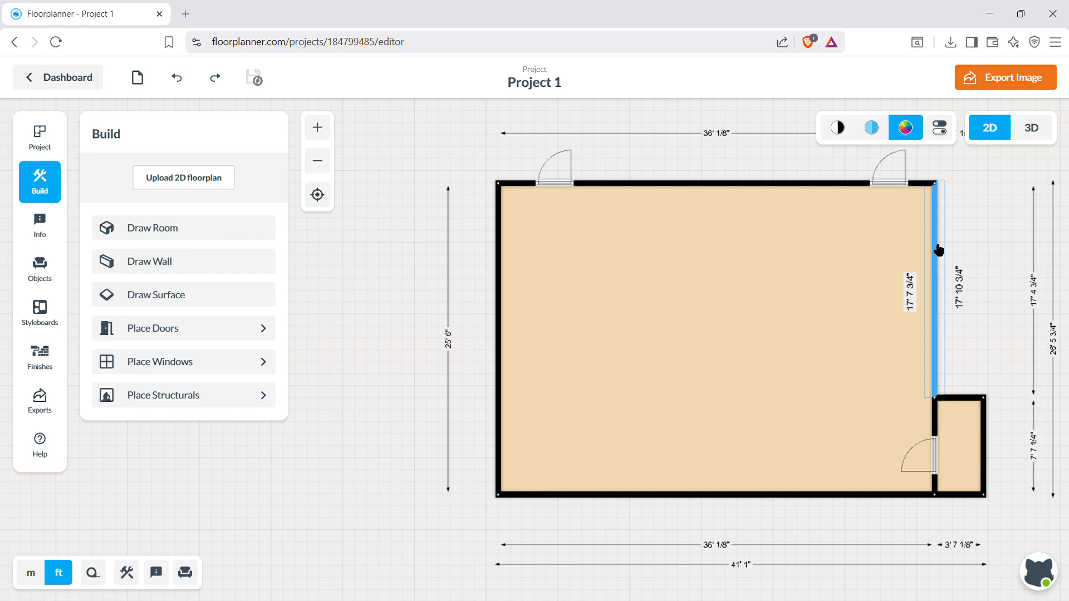
click(958, 243)
Try to draw a room about 3' 7" by 5' 4" attached to the right wall above the small room, and undo it.
click(165, 237)
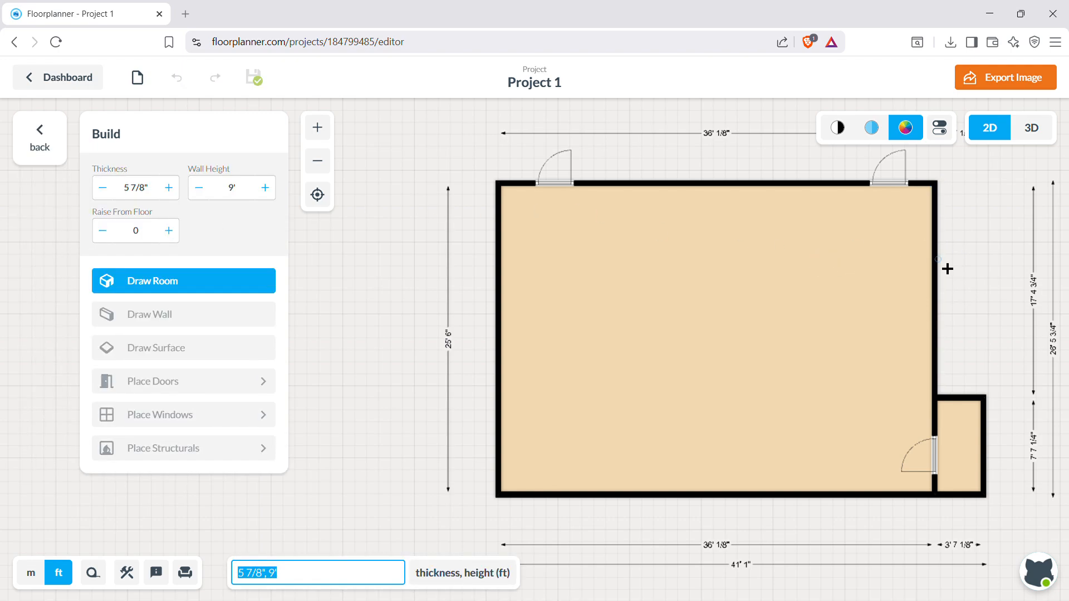
drag(945, 268, 993, 338)
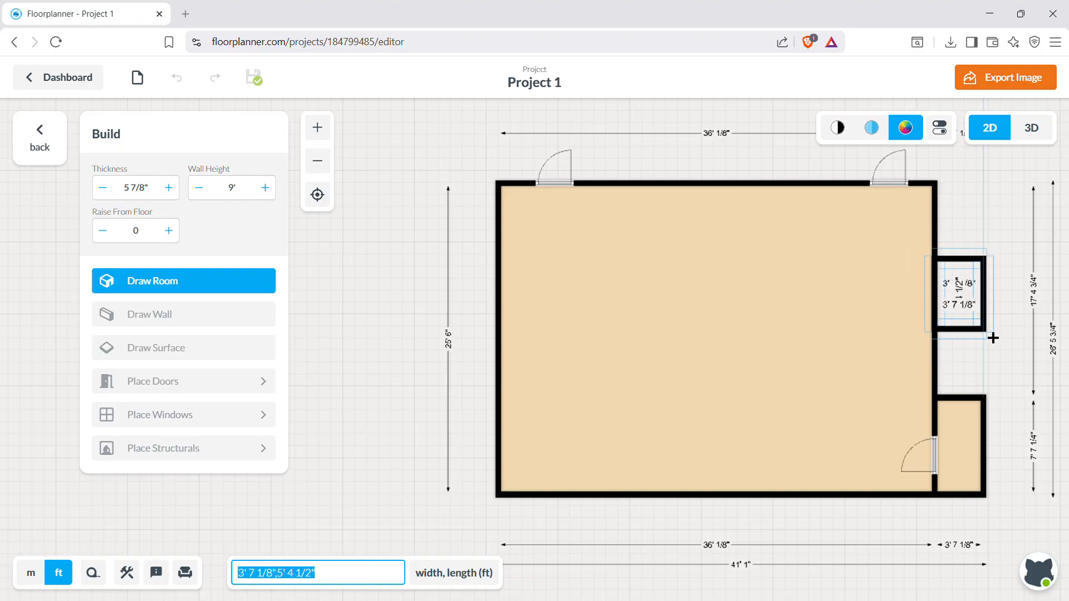
drag(993, 338, 993, 338)
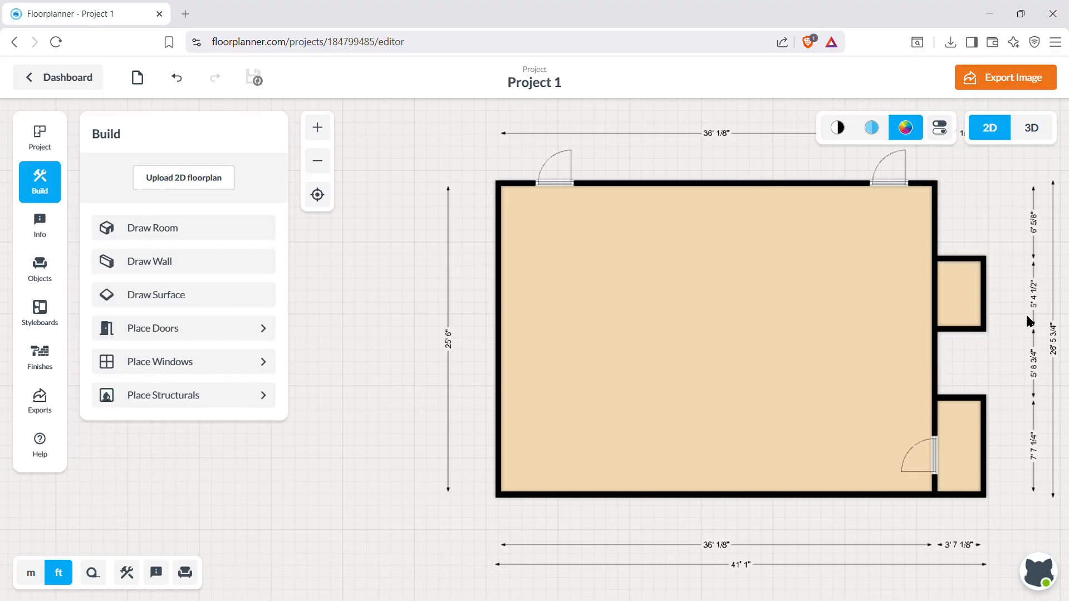
key(ctrl+z)
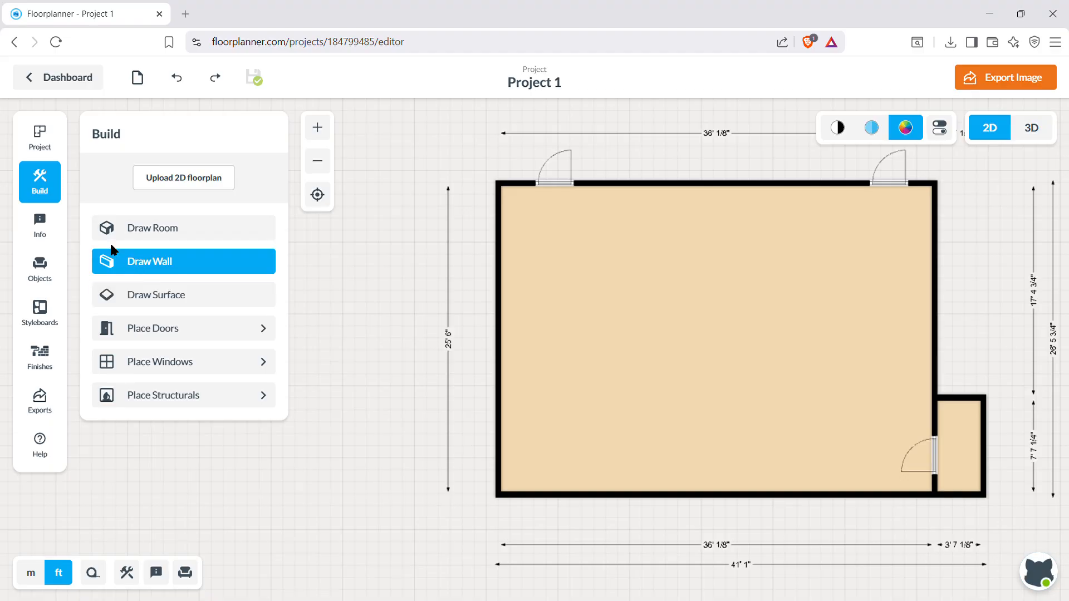
Search the object library for "book" and choose the Bookcases category under Living room furniture, Living room storage.
click(47, 267)
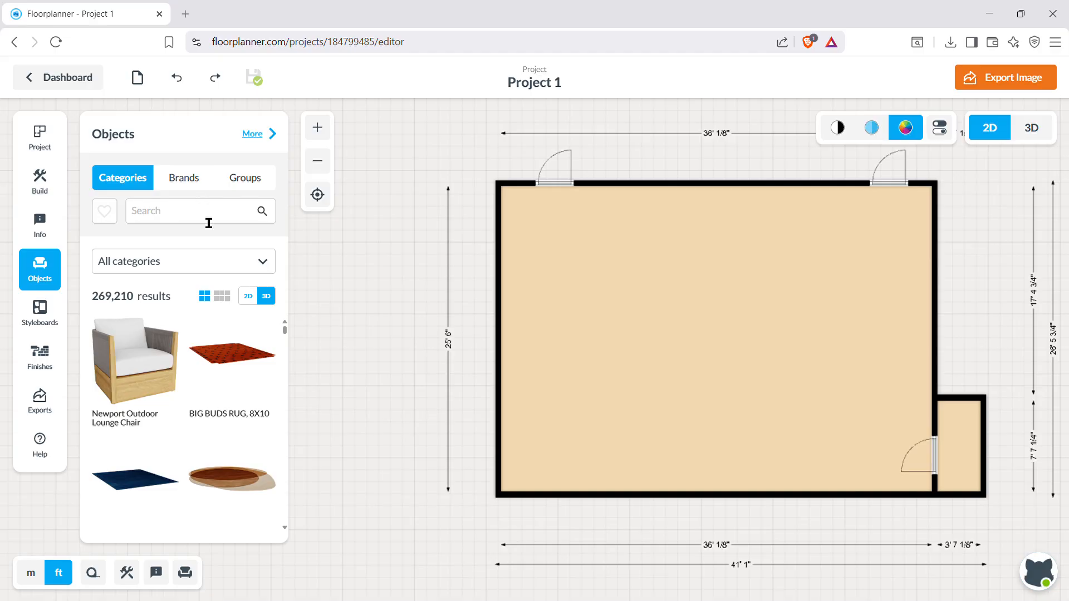
click(186, 222)
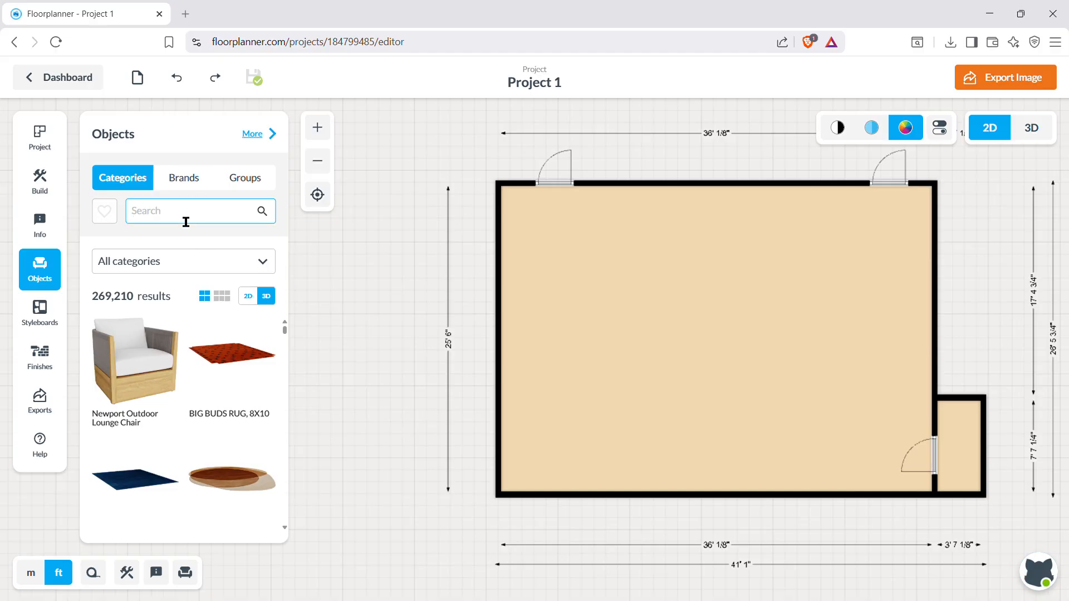
text(book)
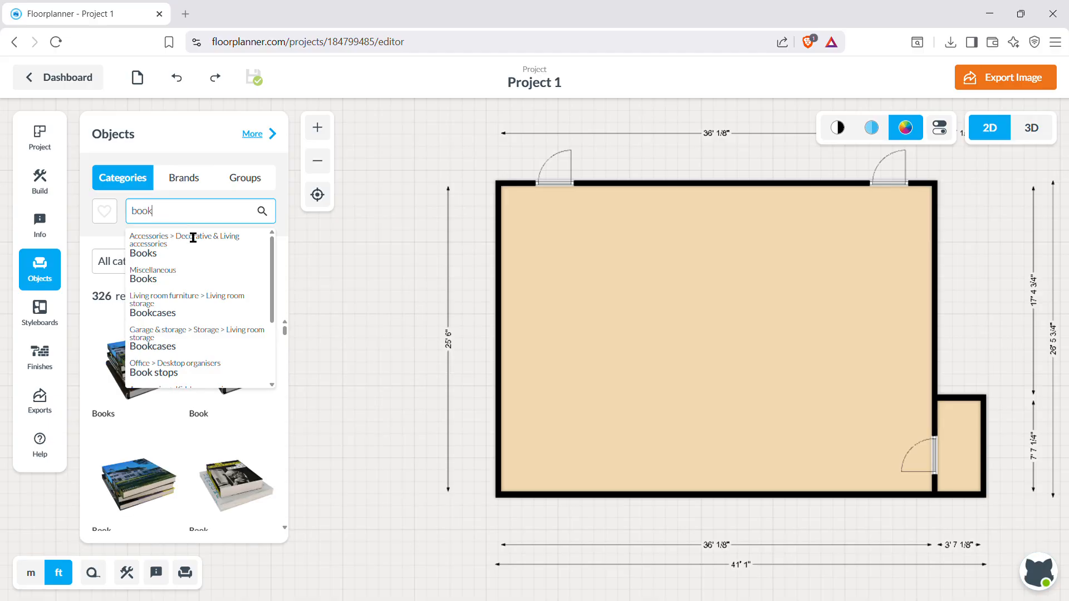
click(190, 314)
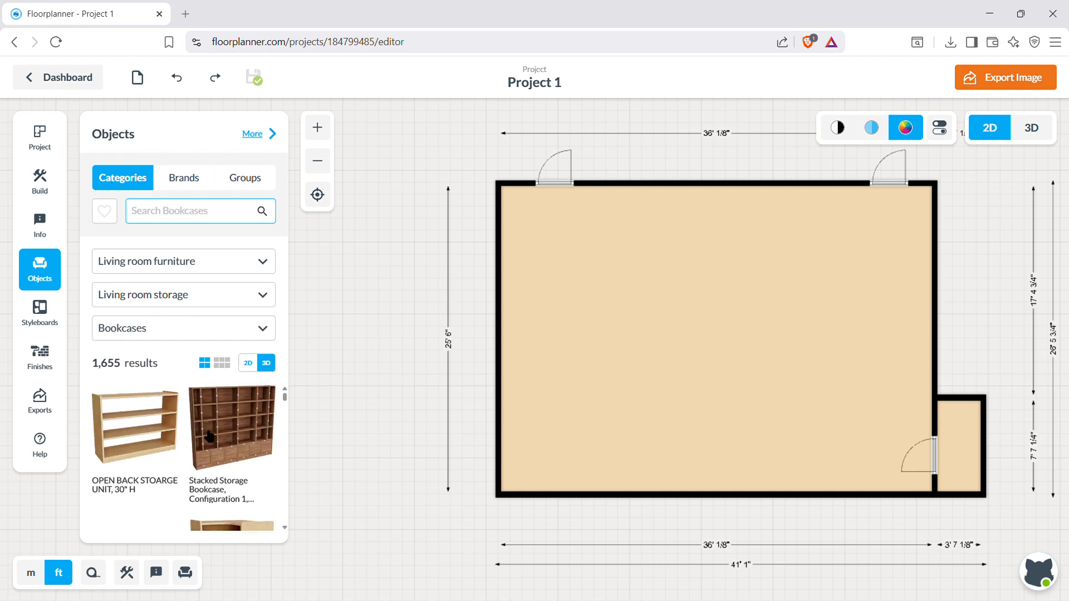
Browse the bookcase models in the object library for suitable furniture.
scroll(212, 435, down, 10)
scroll(220, 428, up, 3)
scroll(220, 427, down, 3)
scroll(220, 427, down, 8)
scroll(221, 426, up, 1)
scroll(221, 423, down, 2)
scroll(221, 423, down, 10)
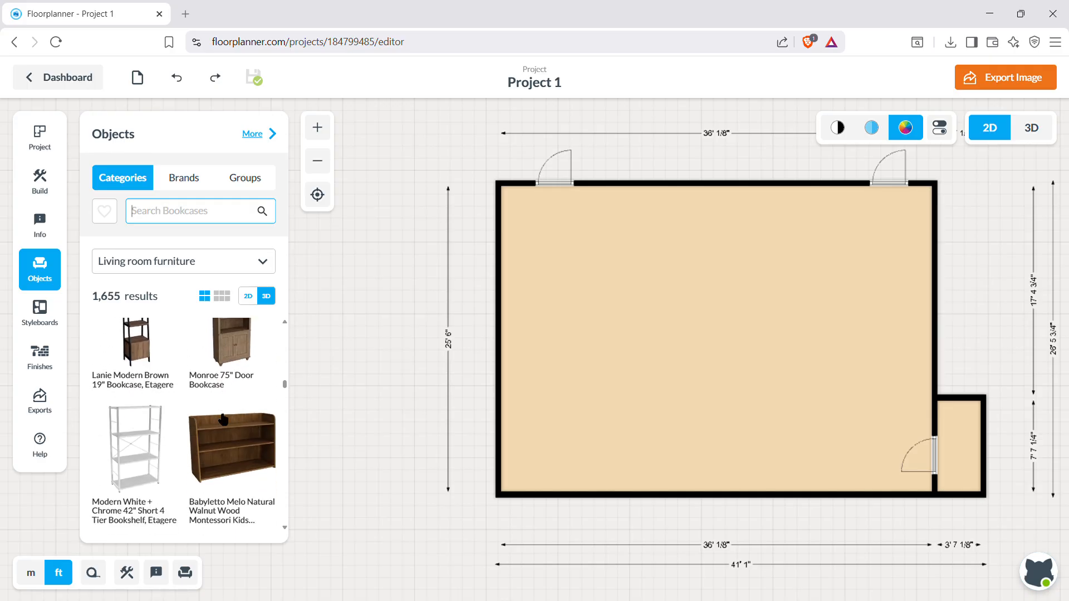
scroll(222, 419, down, 3)
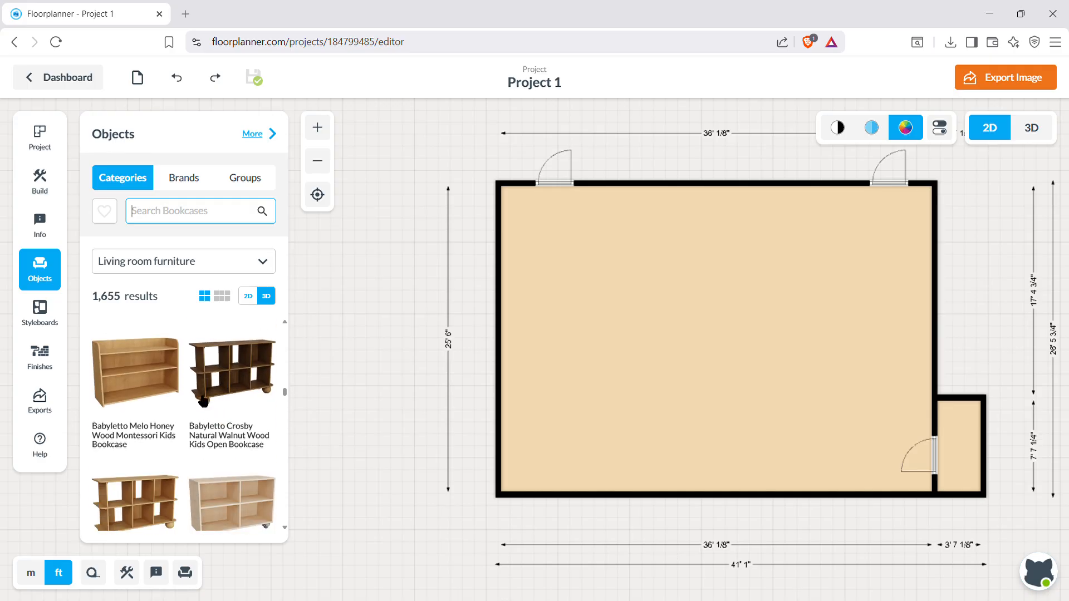
scroll(190, 445, down, 6)
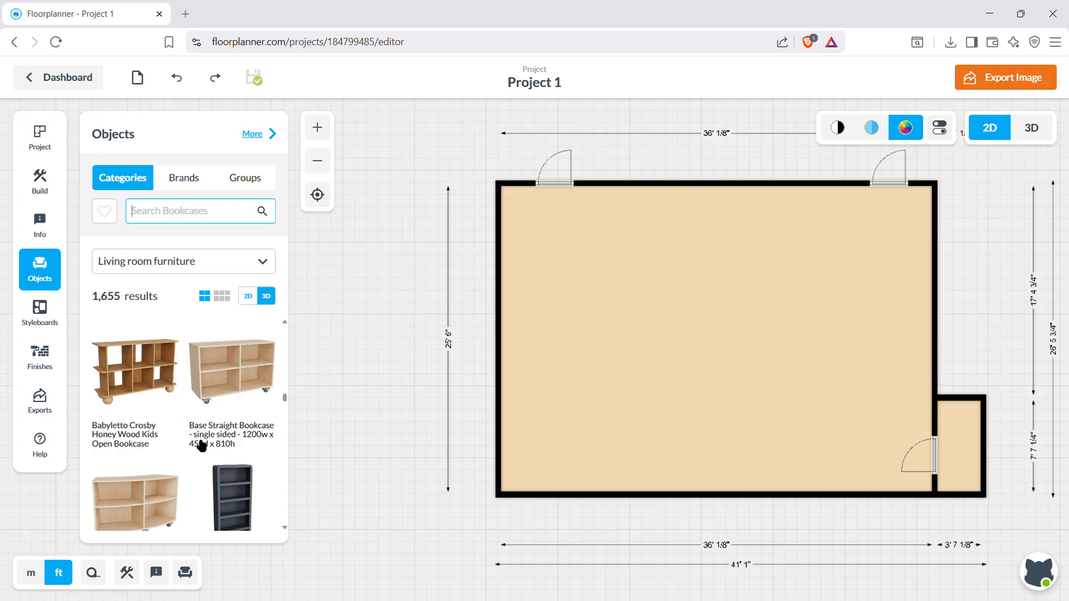
scroll(199, 441, down, 10)
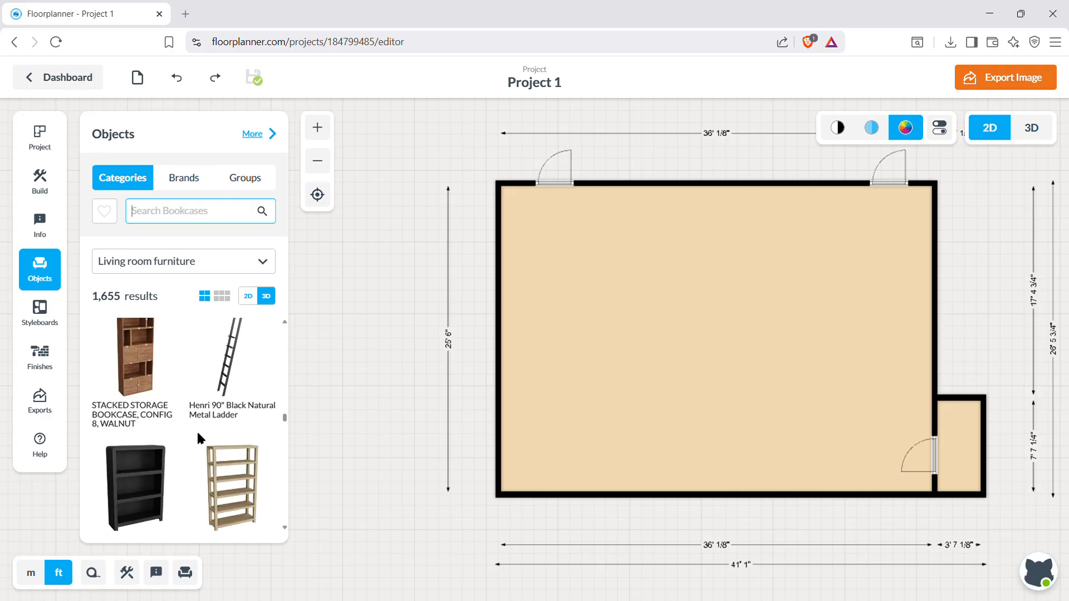
scroll(202, 440, down, 10)
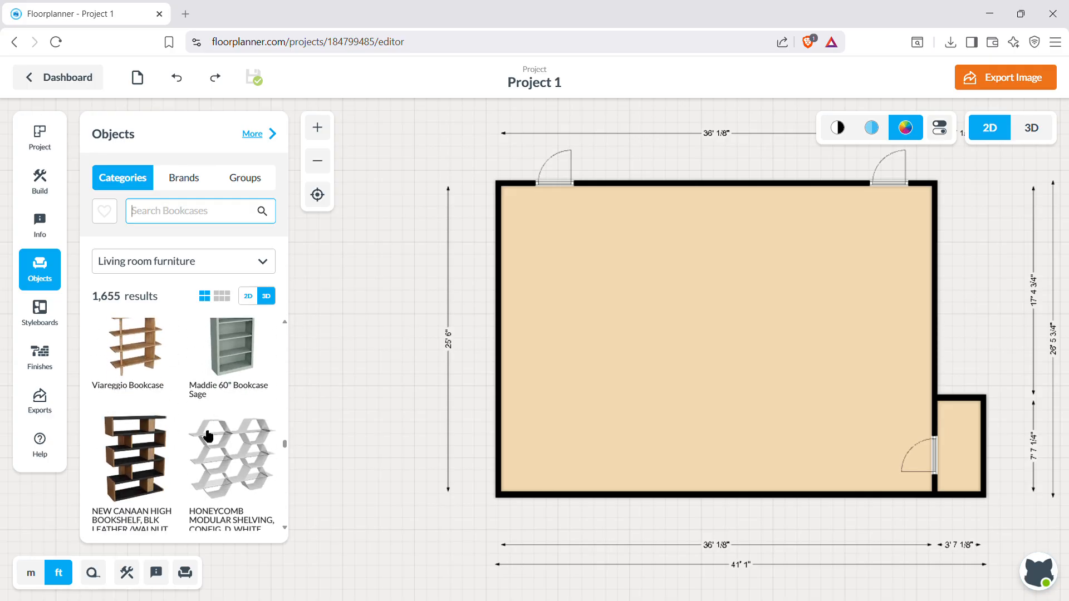
Place a Nason Modular Base against the upper wall and a Nason Modular Open Media Cabinet Set in the room's lower-left corner.
scroll(208, 435, up, 20)
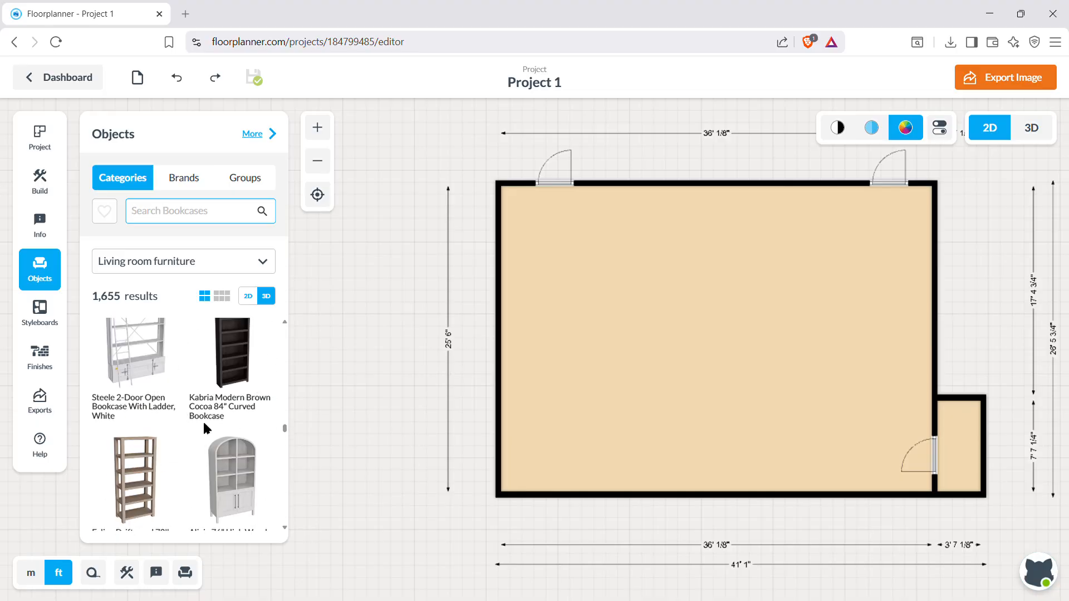
scroll(209, 428, up, 15)
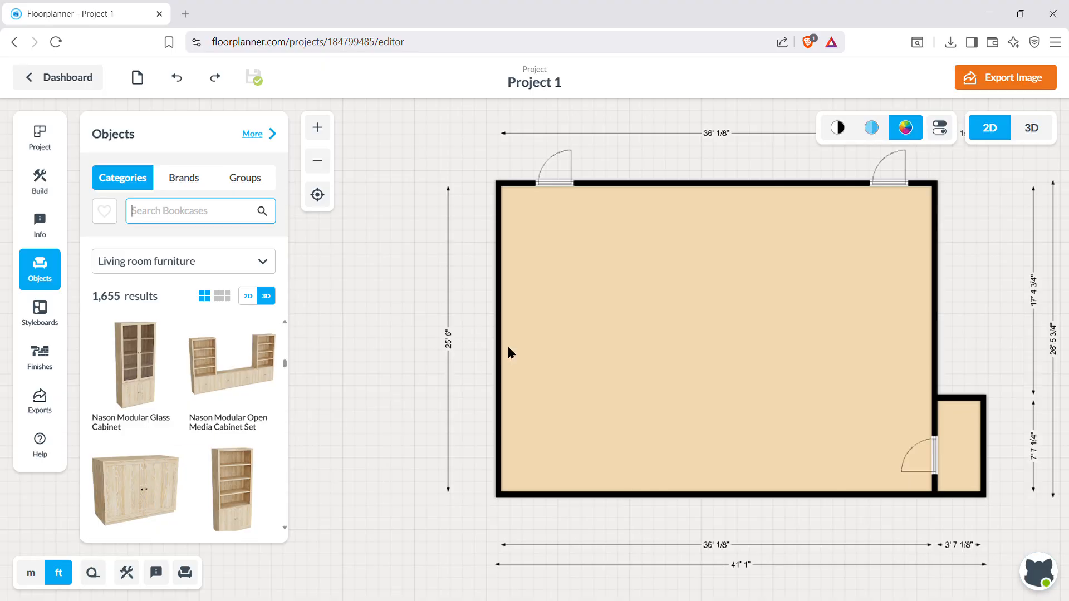
right_click(638, 205)
drag(638, 206, 649, 199)
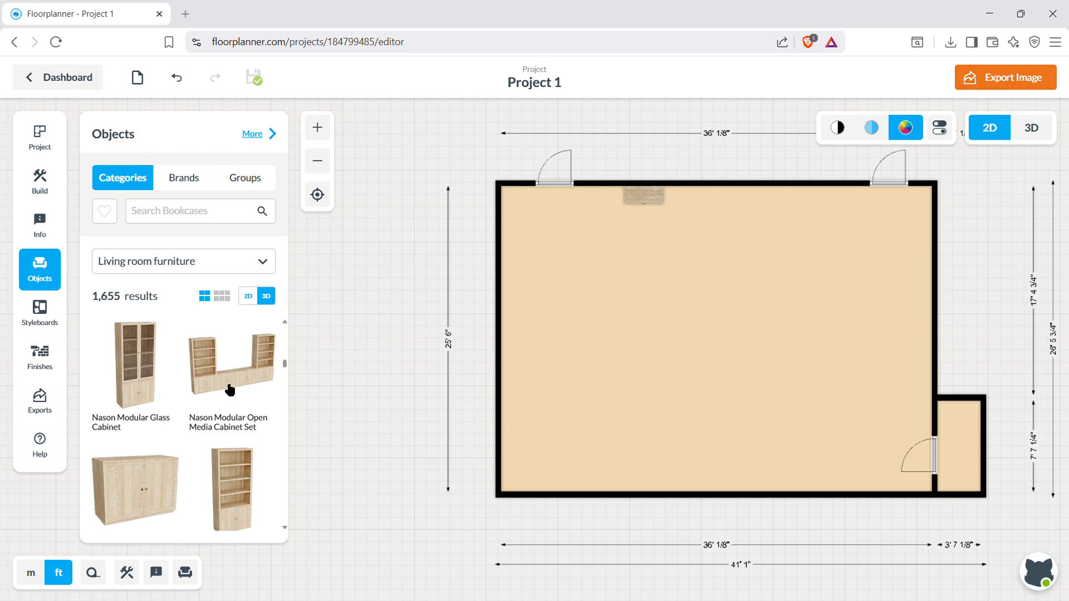
drag(230, 389, 582, 483)
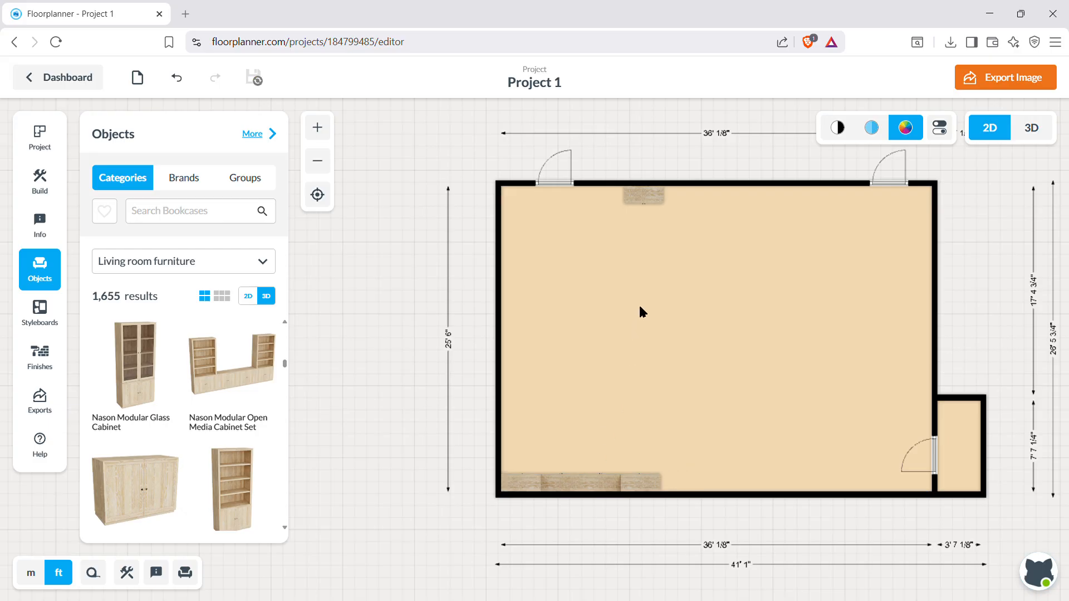
Examine the details of the Nason Modular Base on the upper wall and return to the object library.
click(649, 199)
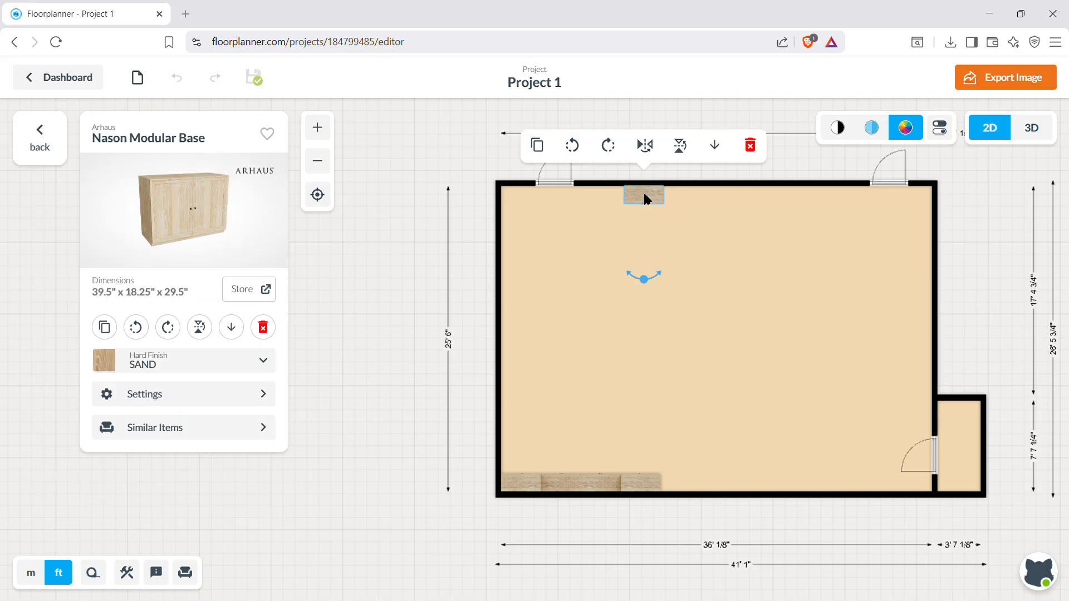
click(663, 189)
click(653, 197)
click(45, 144)
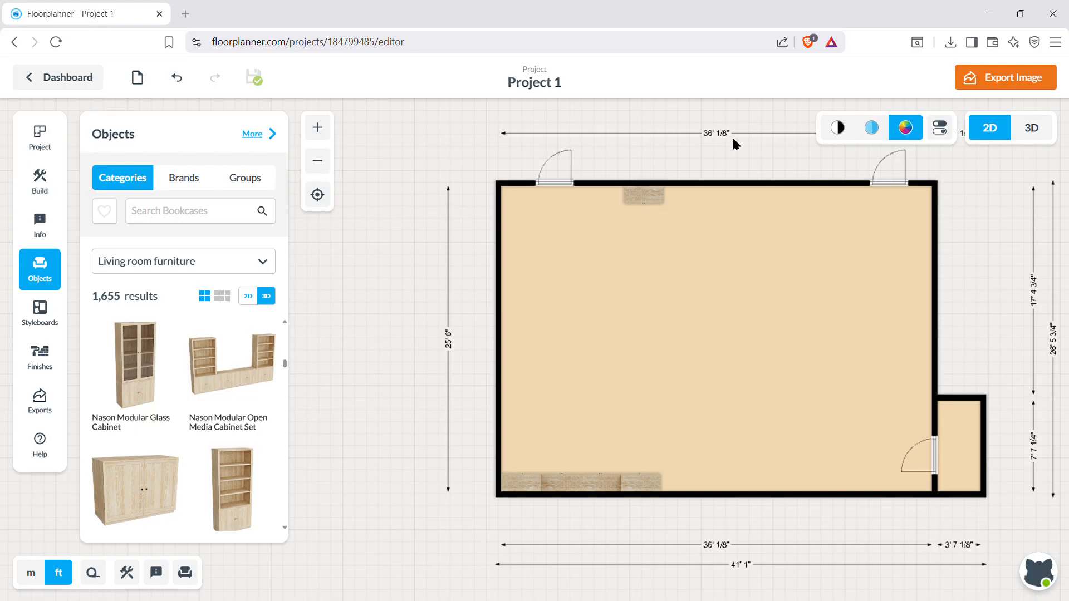
Check the project overview of the First Design and open the list of latest exports.
click(50, 148)
scroll(1012, 221, up, 2)
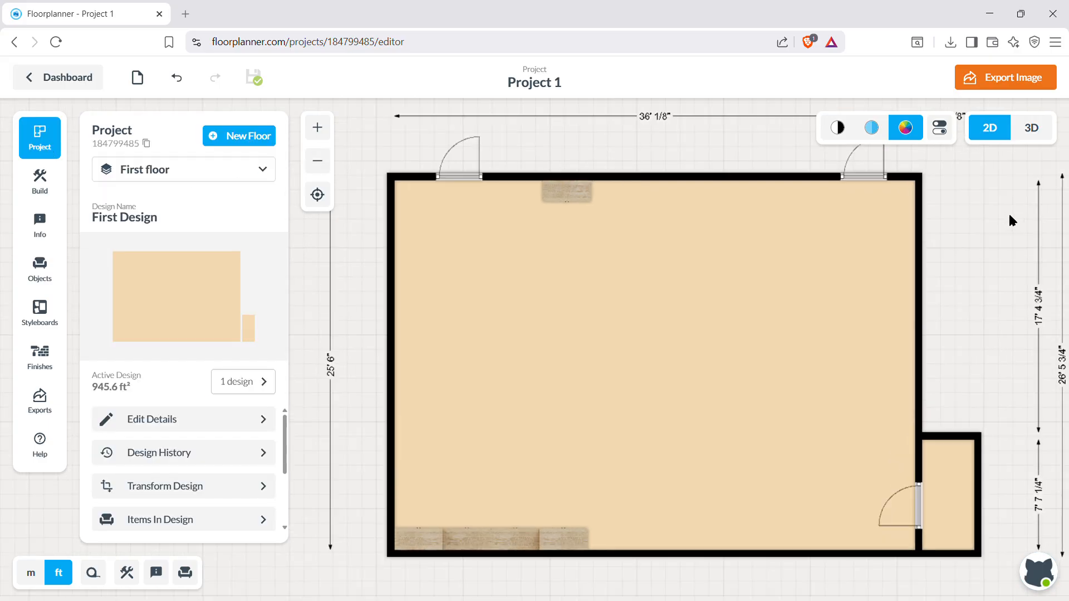
scroll(1012, 217, down, 1)
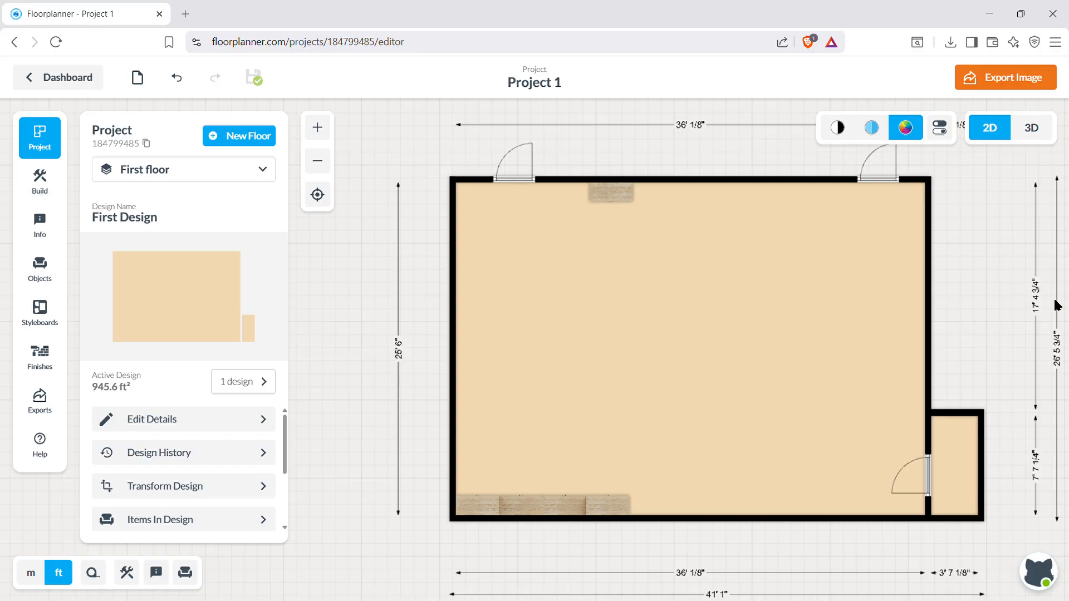
click(36, 408)
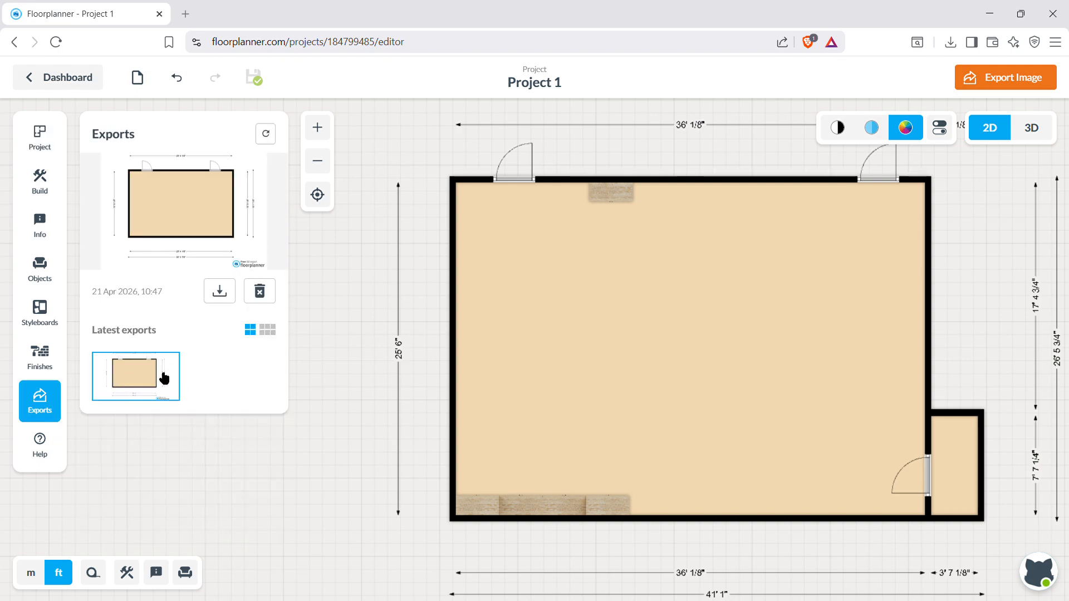